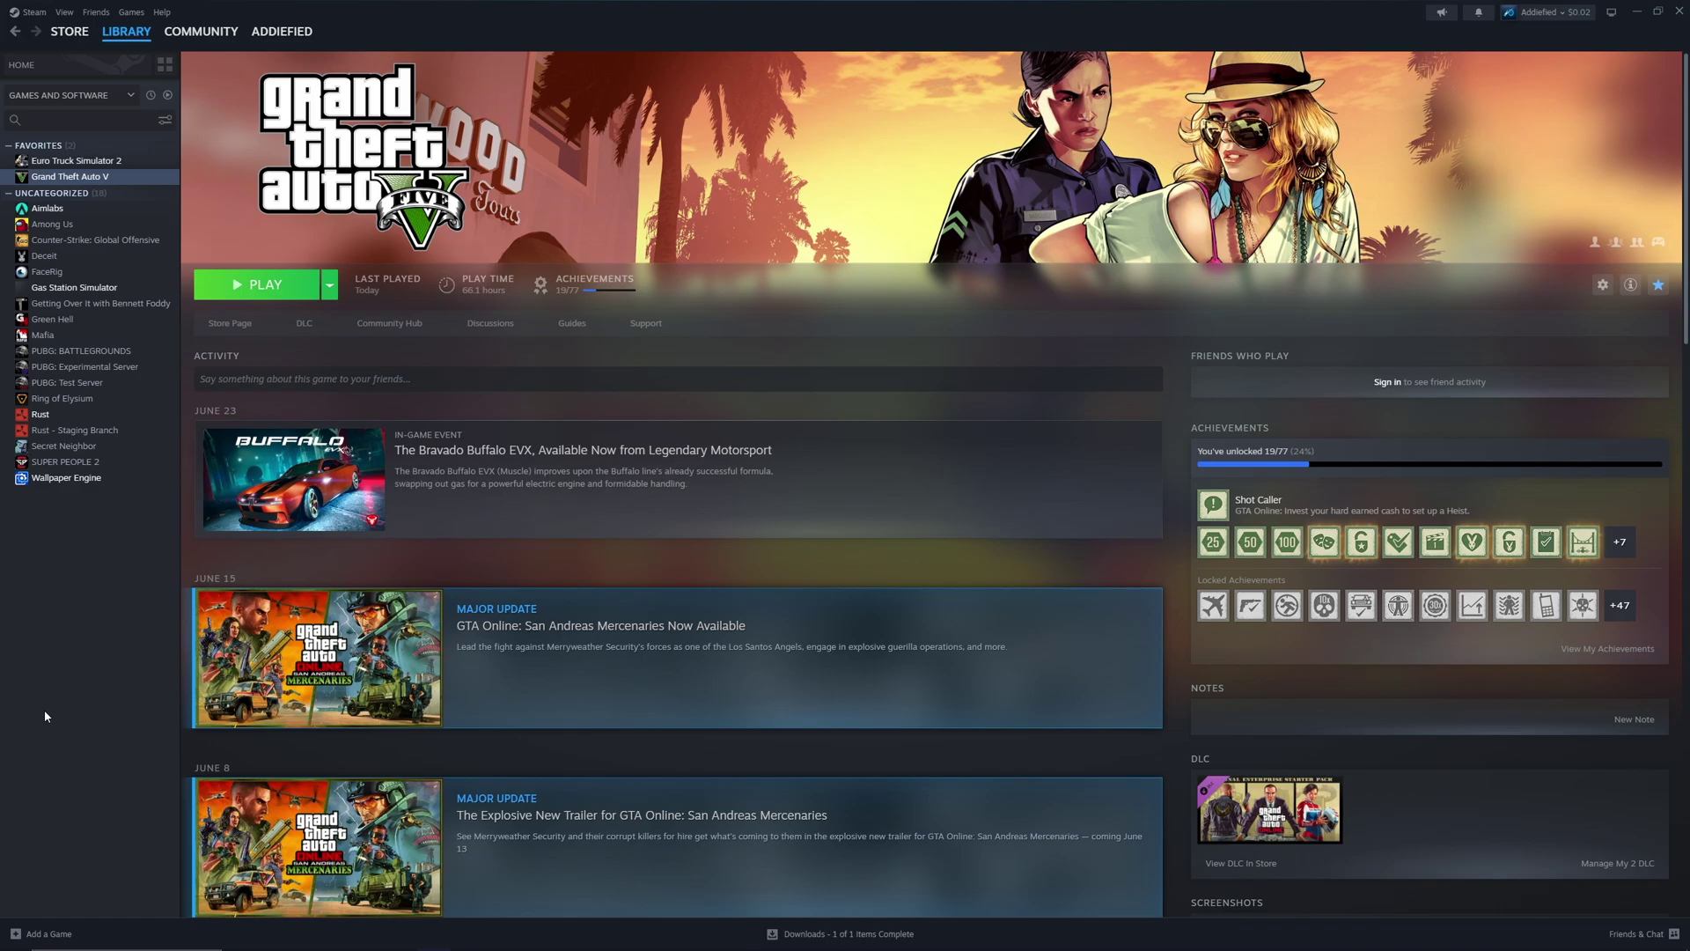
# - Launch Grand Theft Auto V using the Play Grand Theft Auto V launch option
pyautogui.click(264, 284)
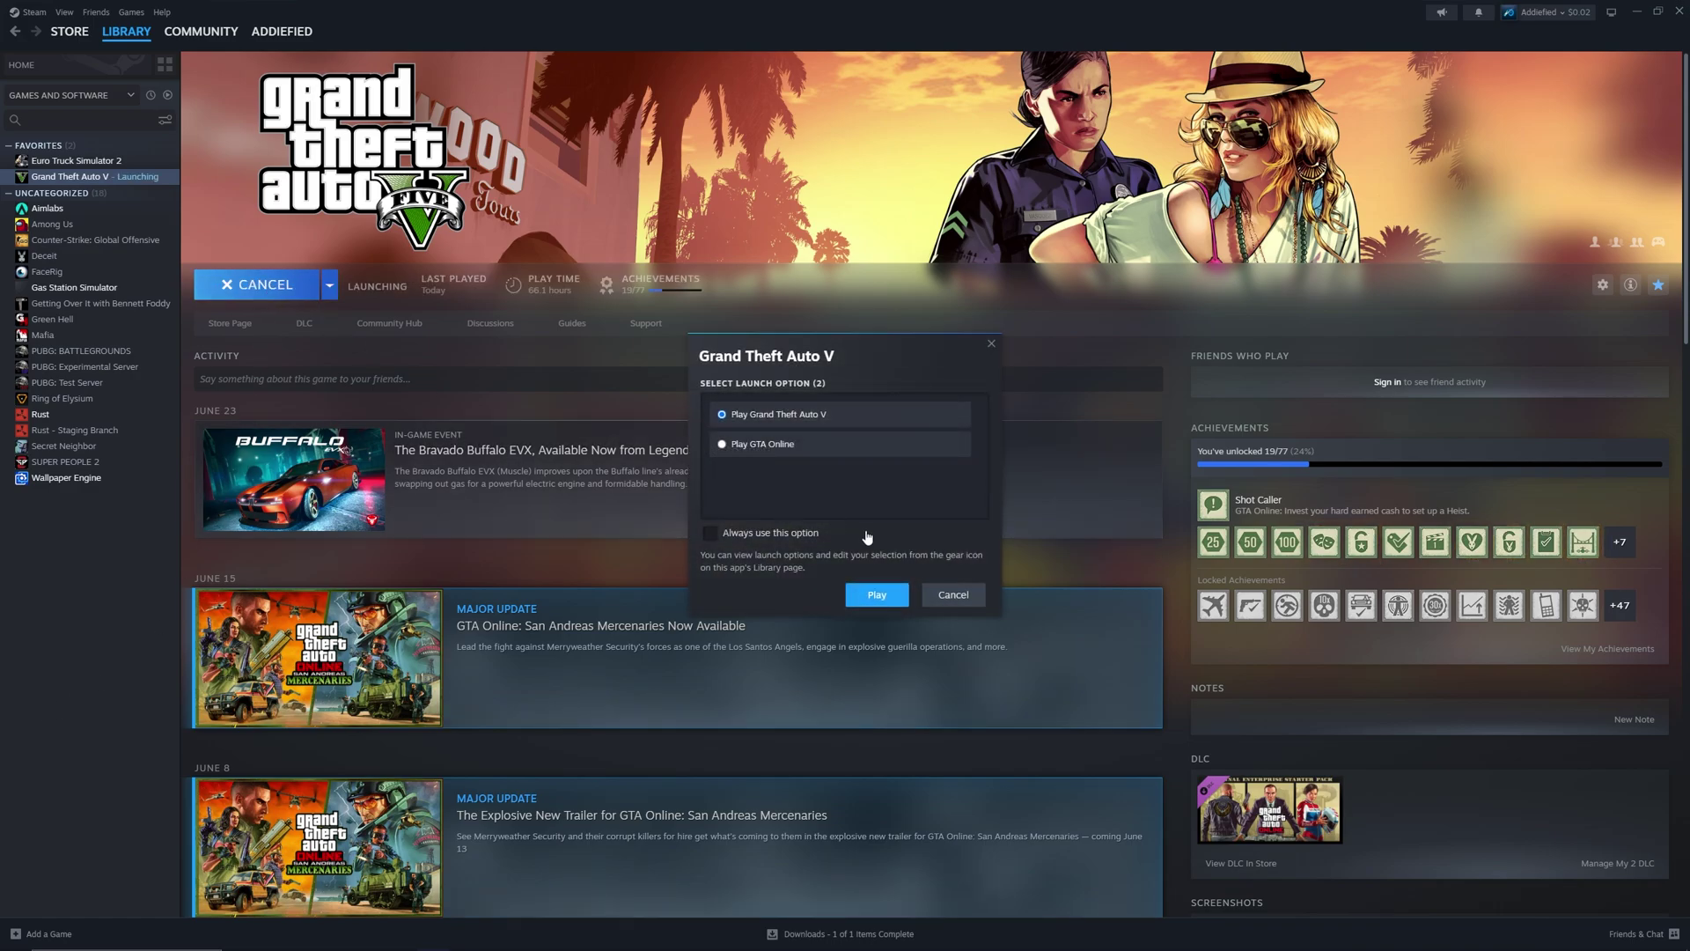
pyautogui.click(867, 597)
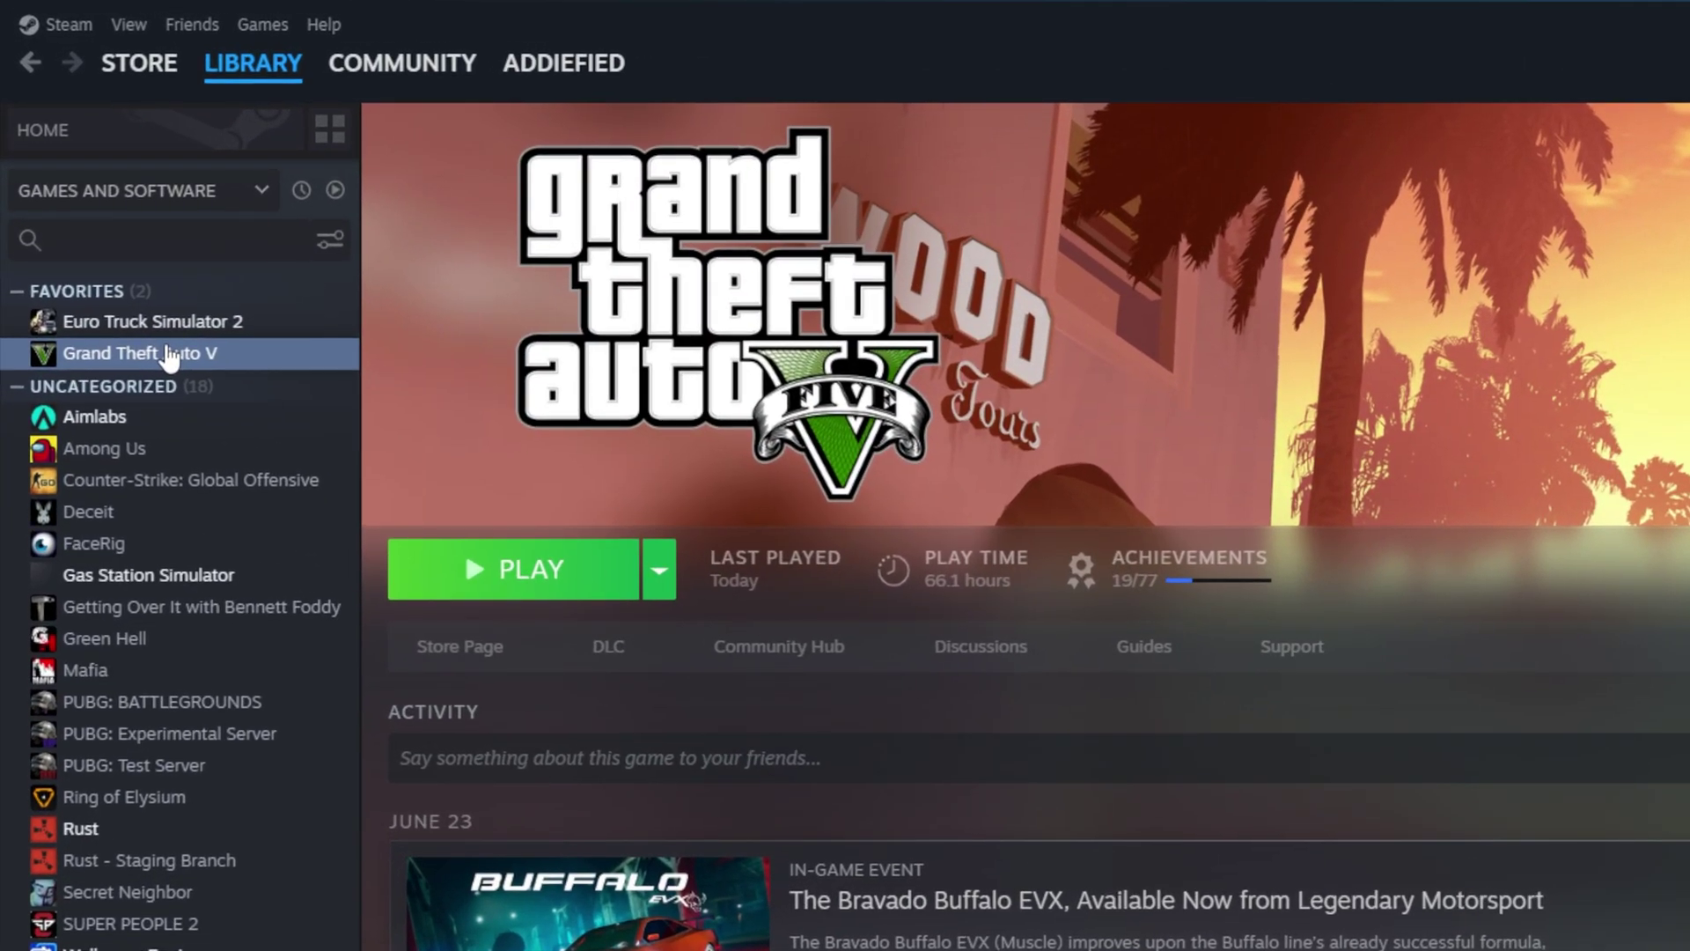
# - Open Grand Theft Auto V's installation folder from the installed files section of its game properties
pyautogui.rightClick(86, 177)
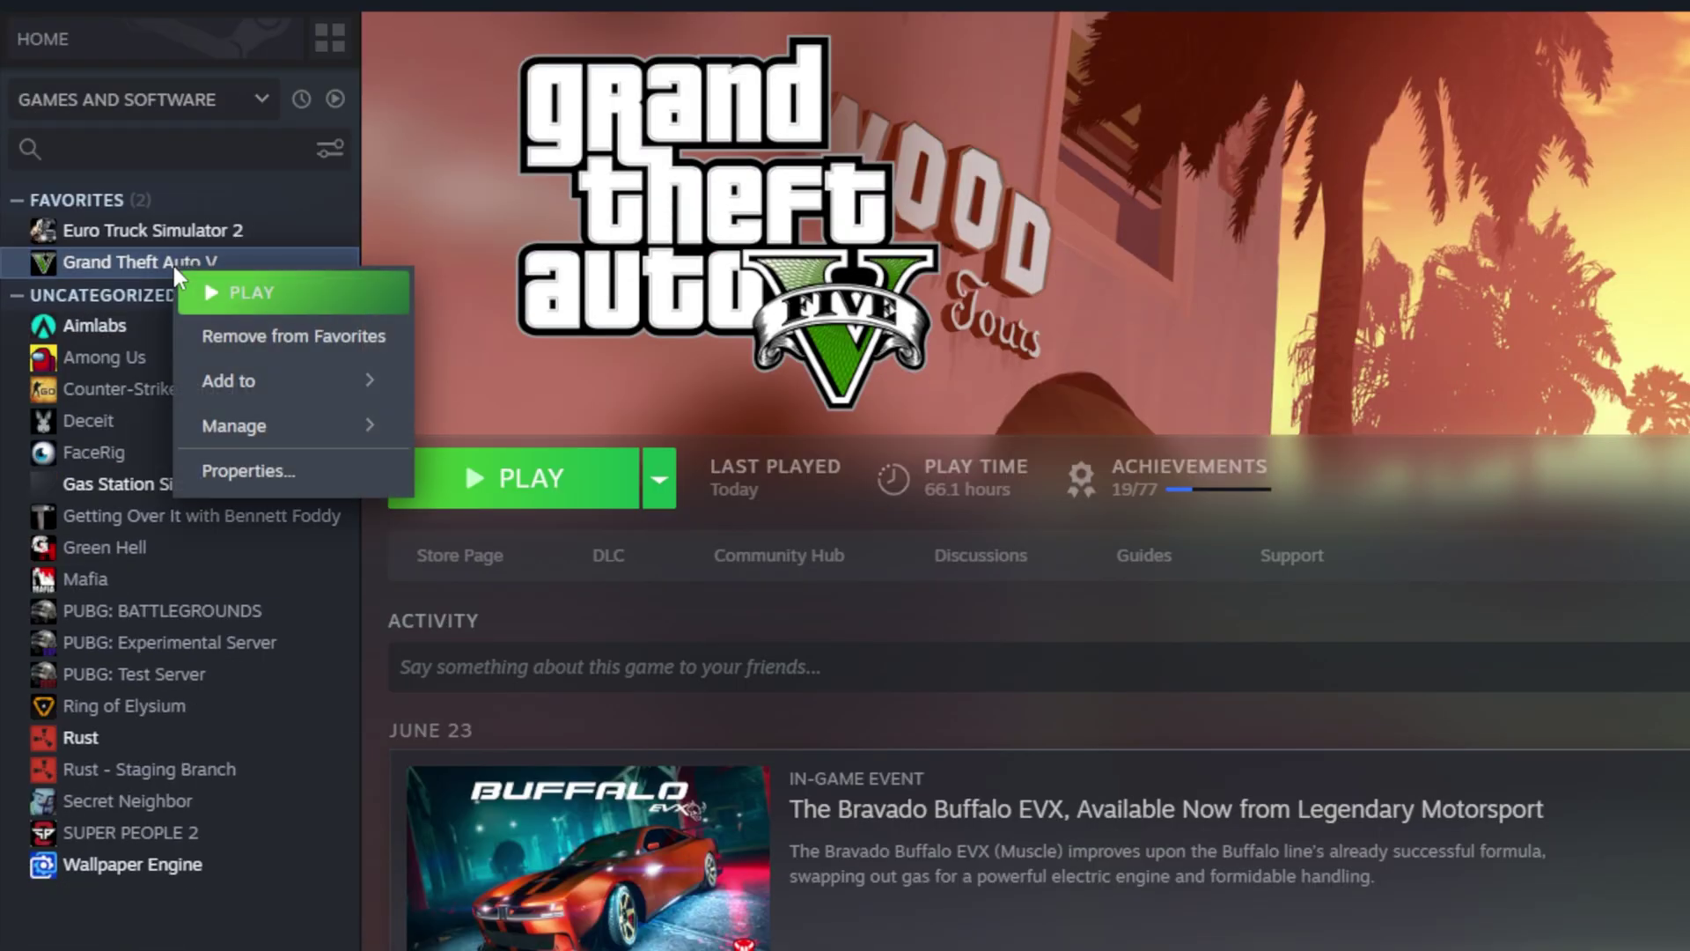
pyautogui.click(317, 475)
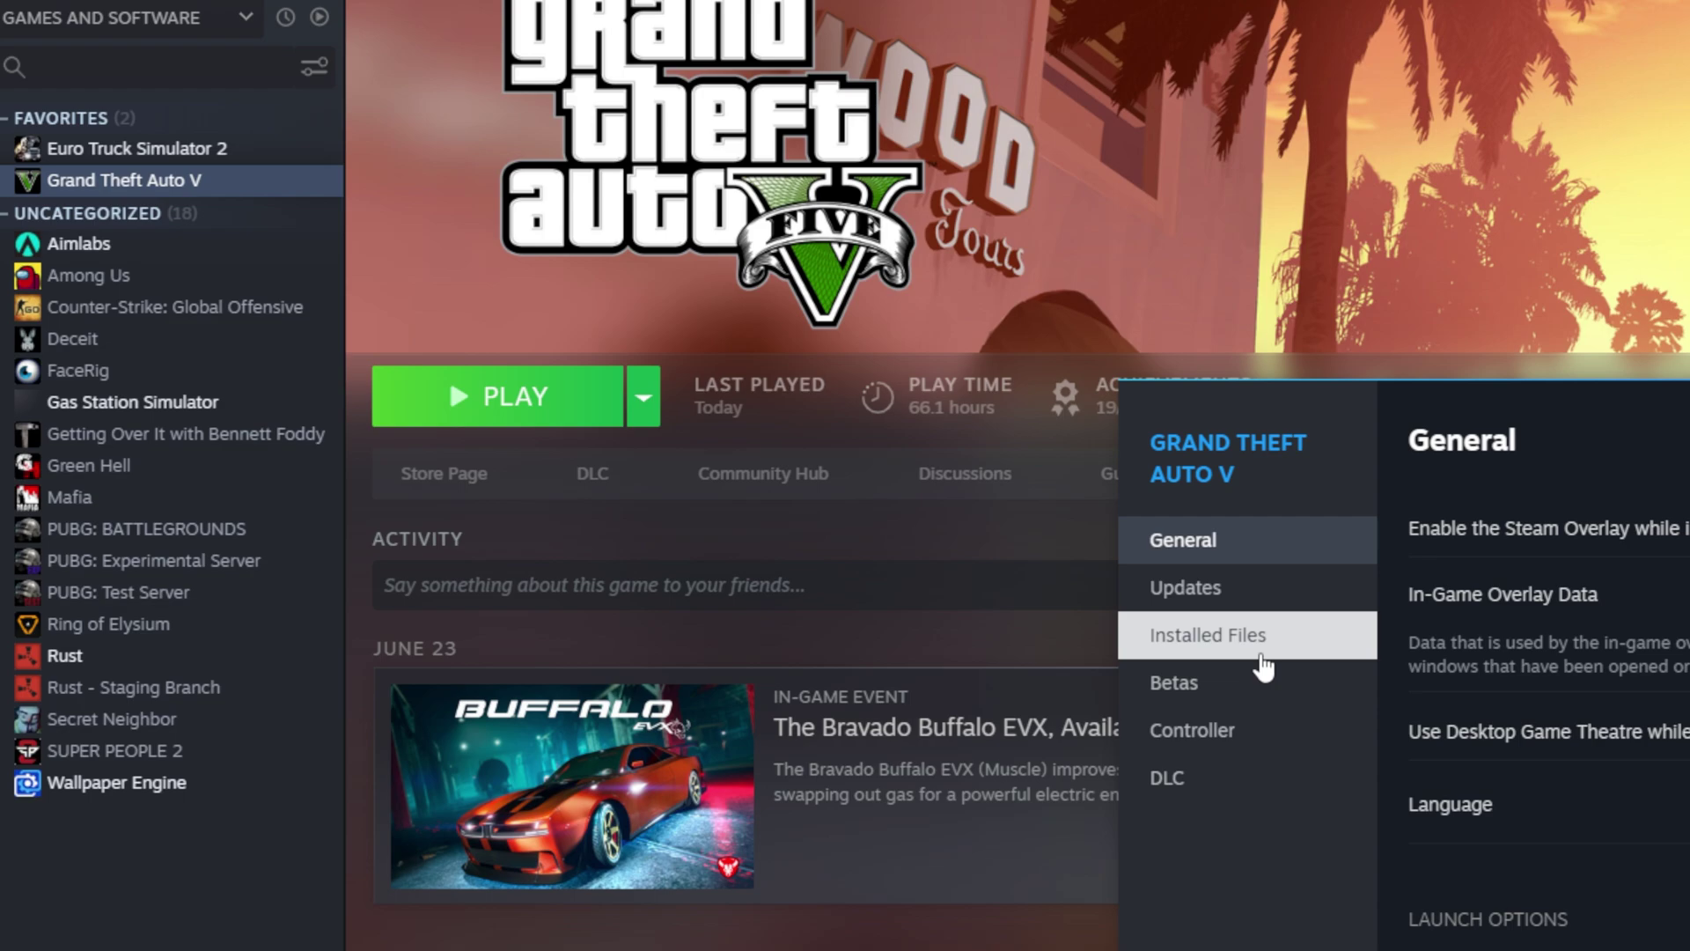
pyautogui.click(1263, 667)
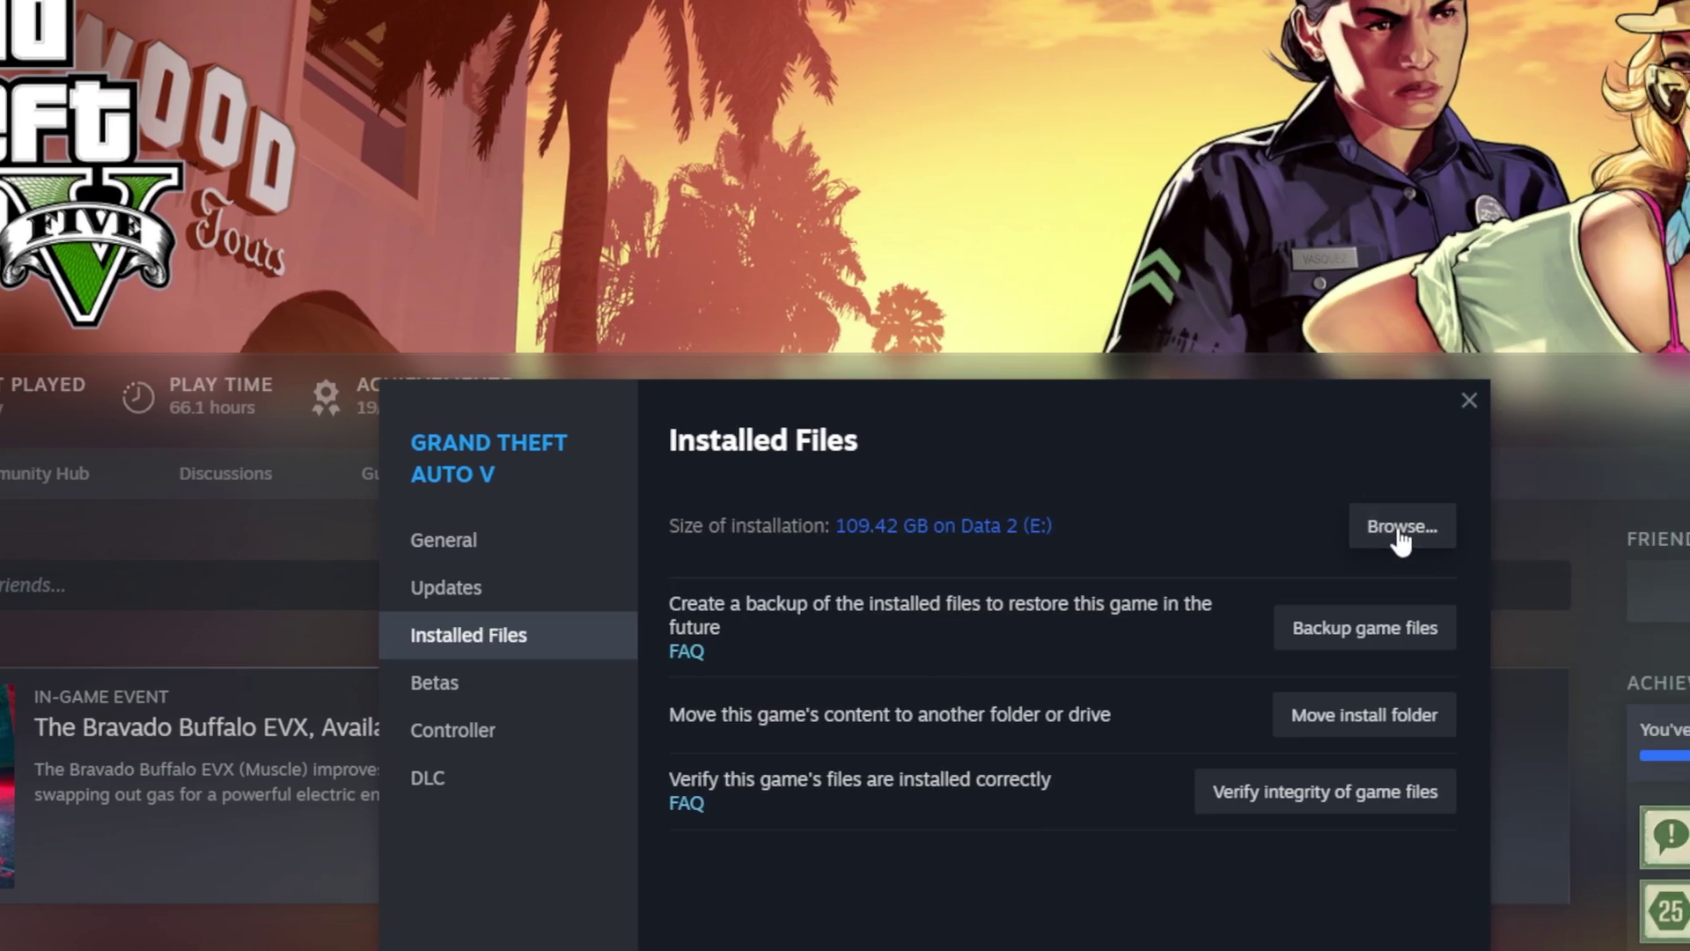
pyautogui.click(1400, 531)
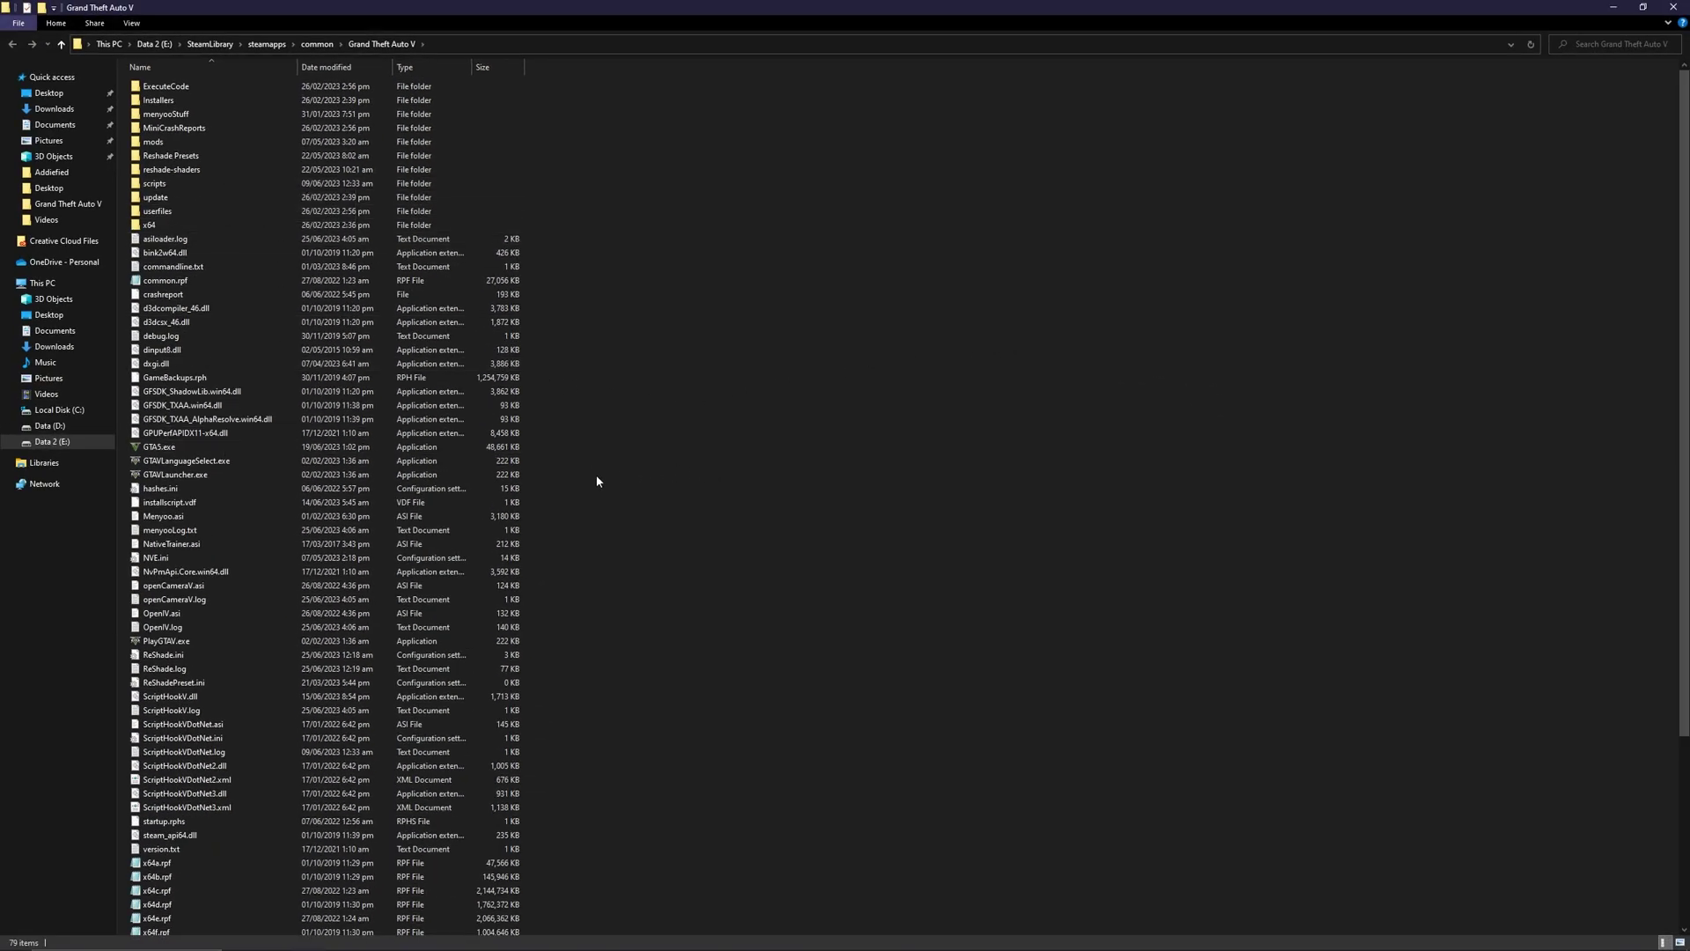
# - Set GTA5.exe to run in compatibility mode for Windows 7 and apply the change
pyautogui.click(170, 450)
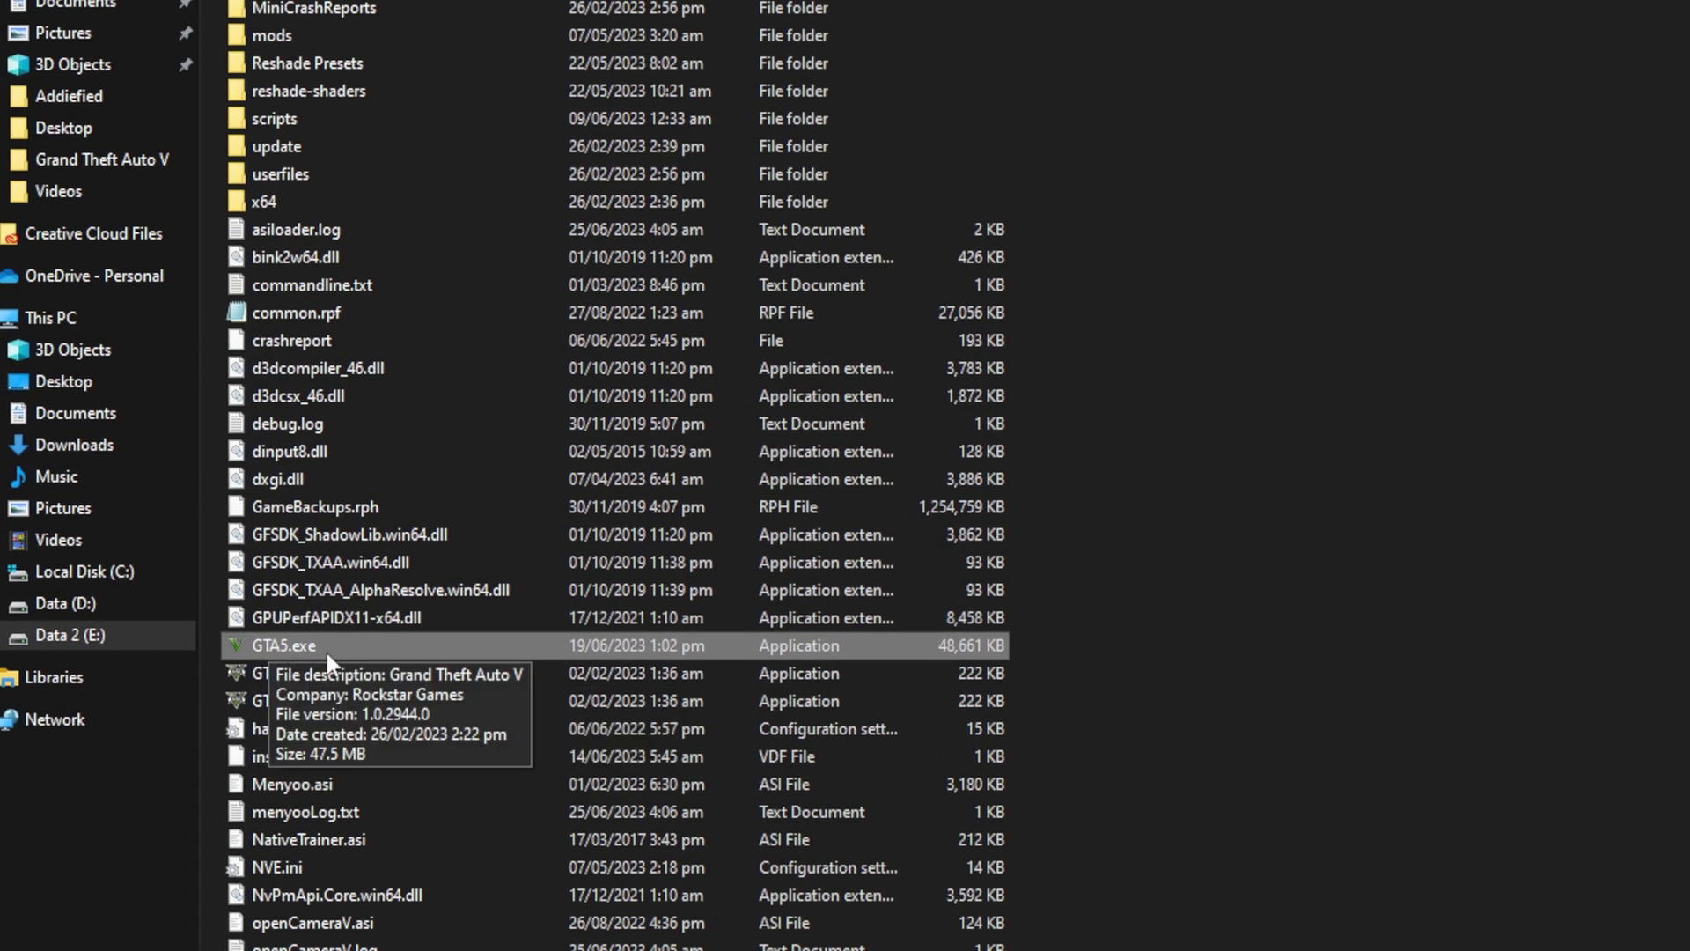
pyautogui.rightClick(327, 661)
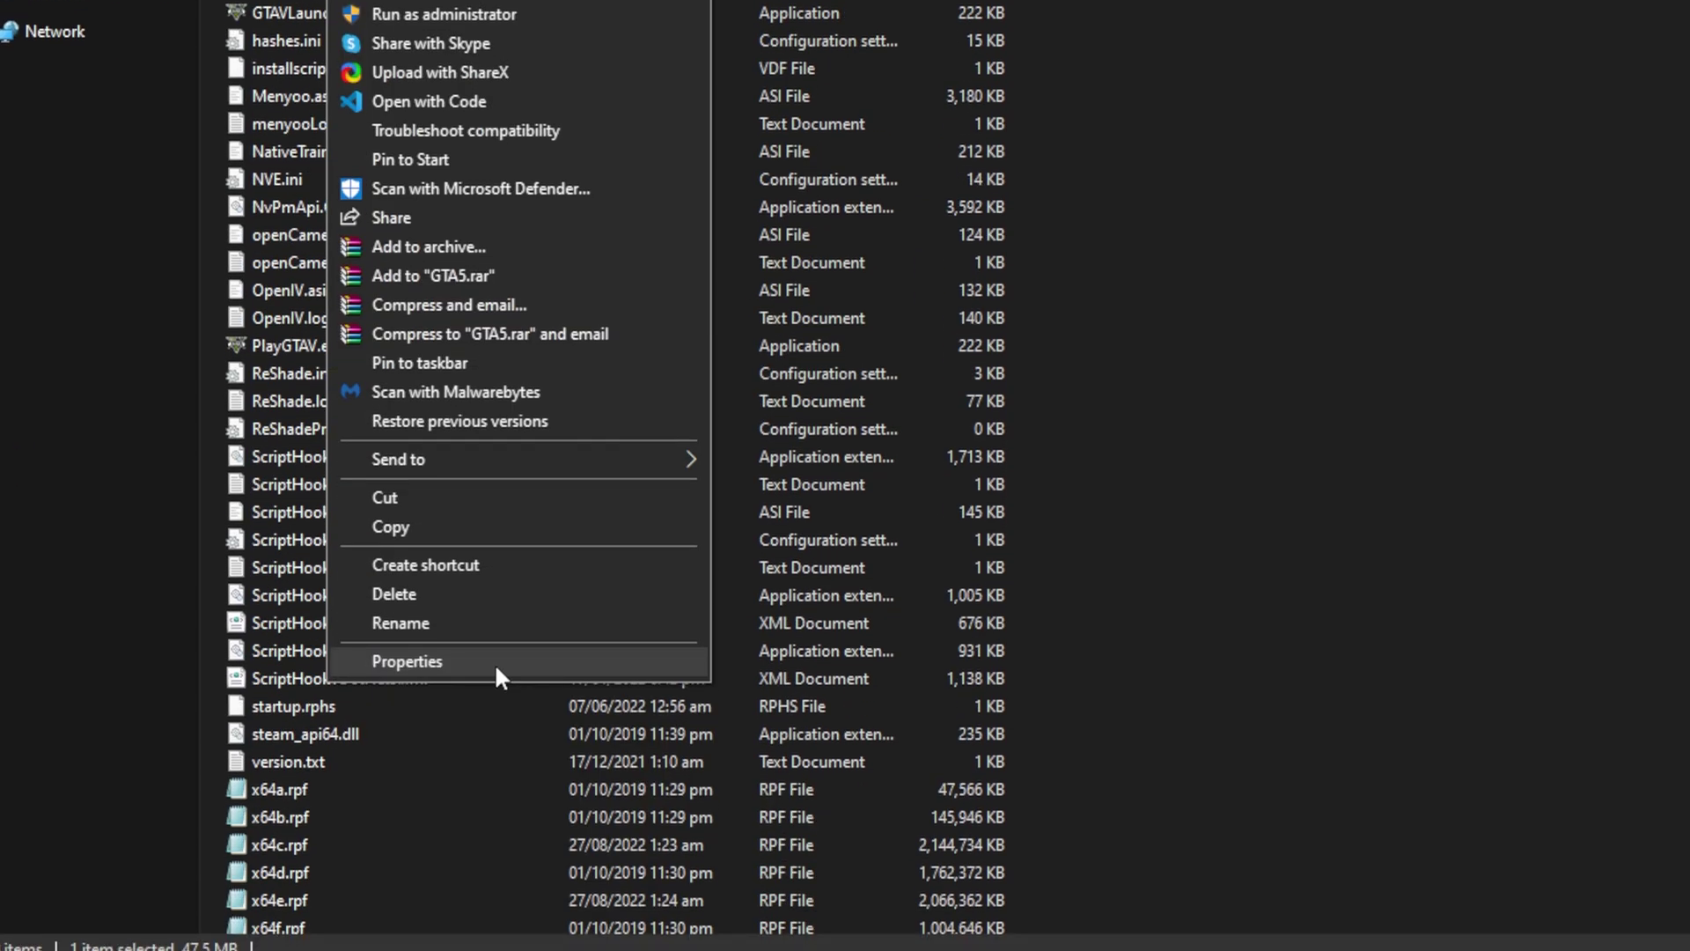
pyautogui.click(407, 661)
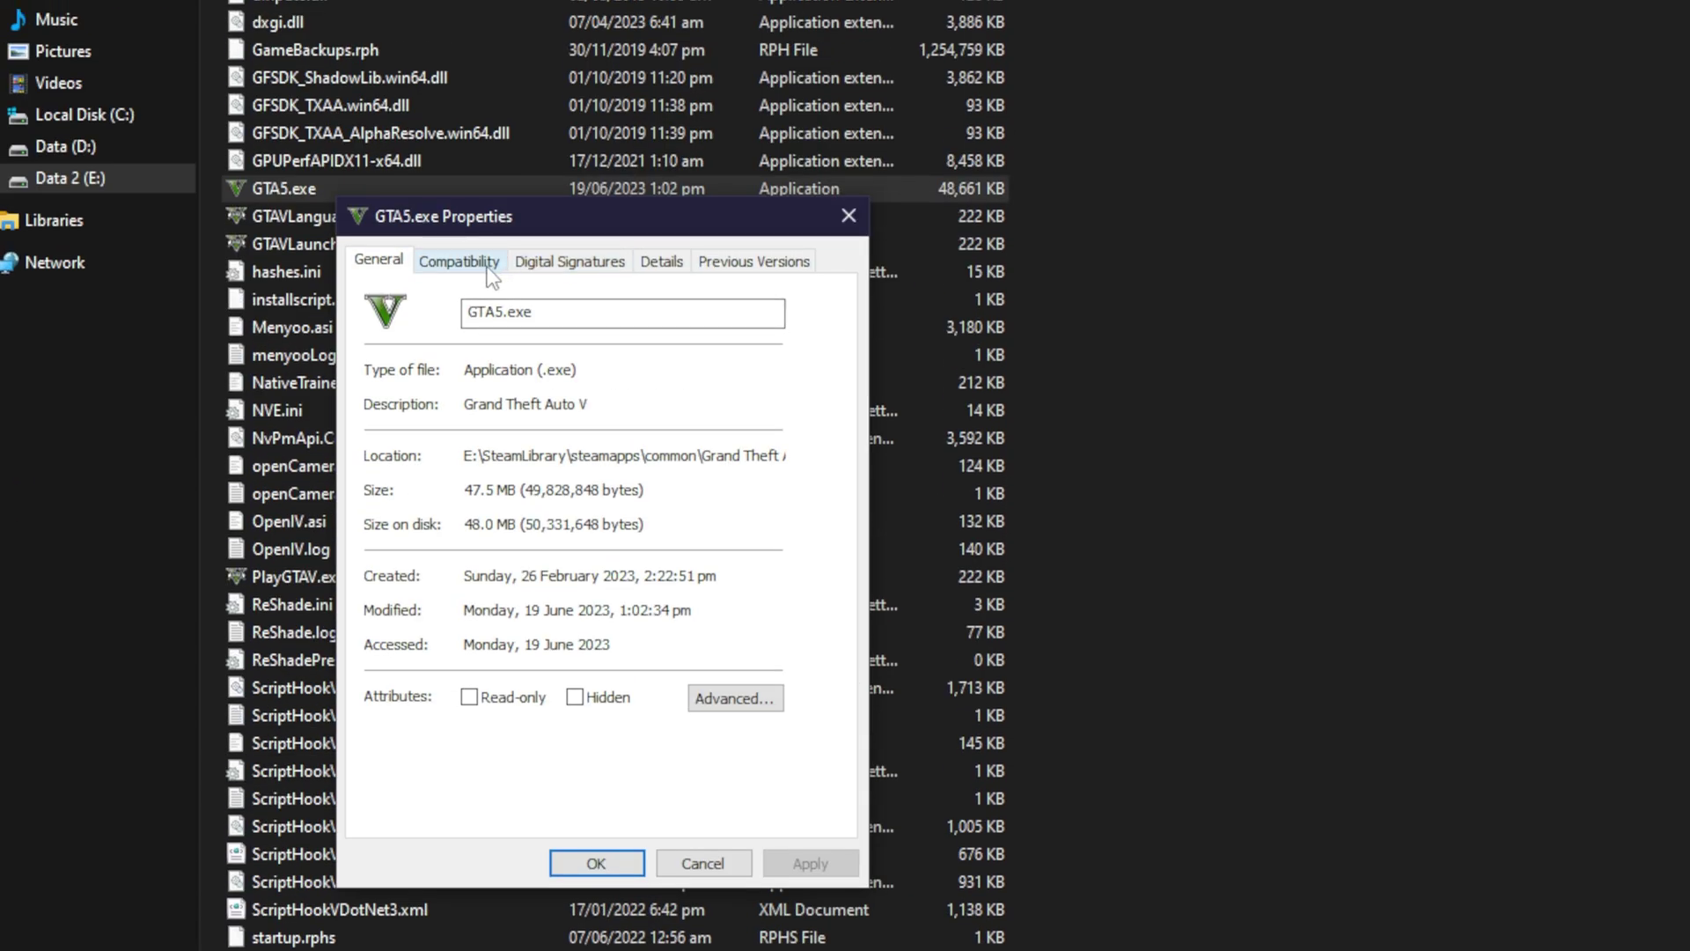
pyautogui.click(486, 268)
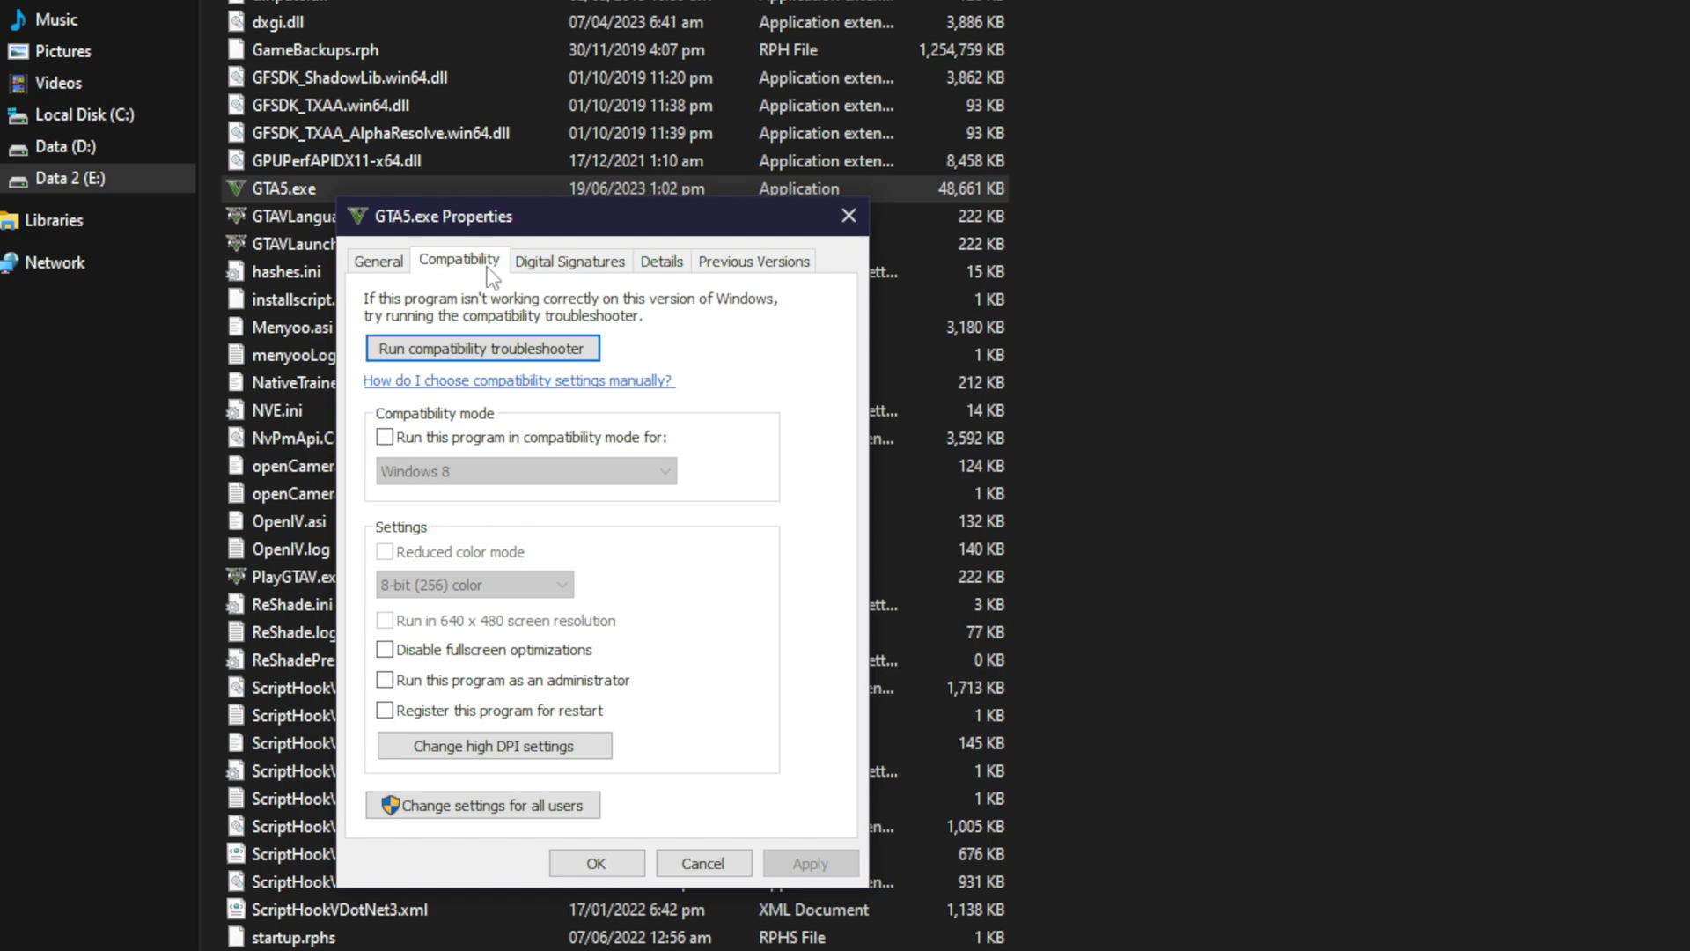
pyautogui.click(431, 441)
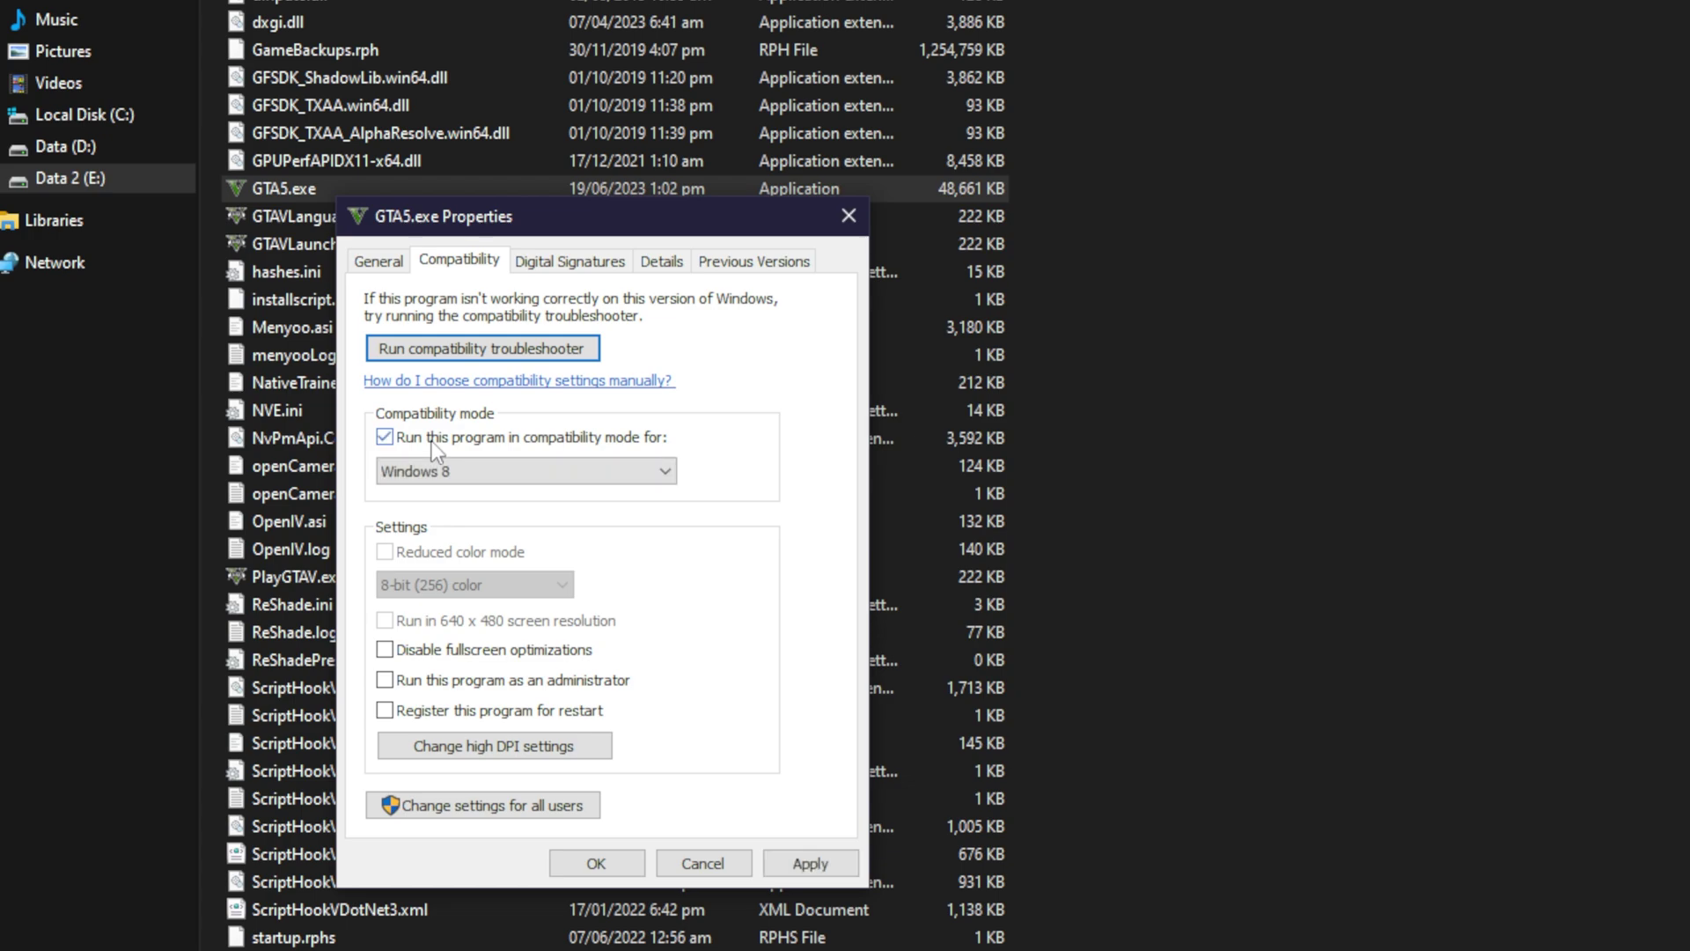
pyautogui.click(448, 471)
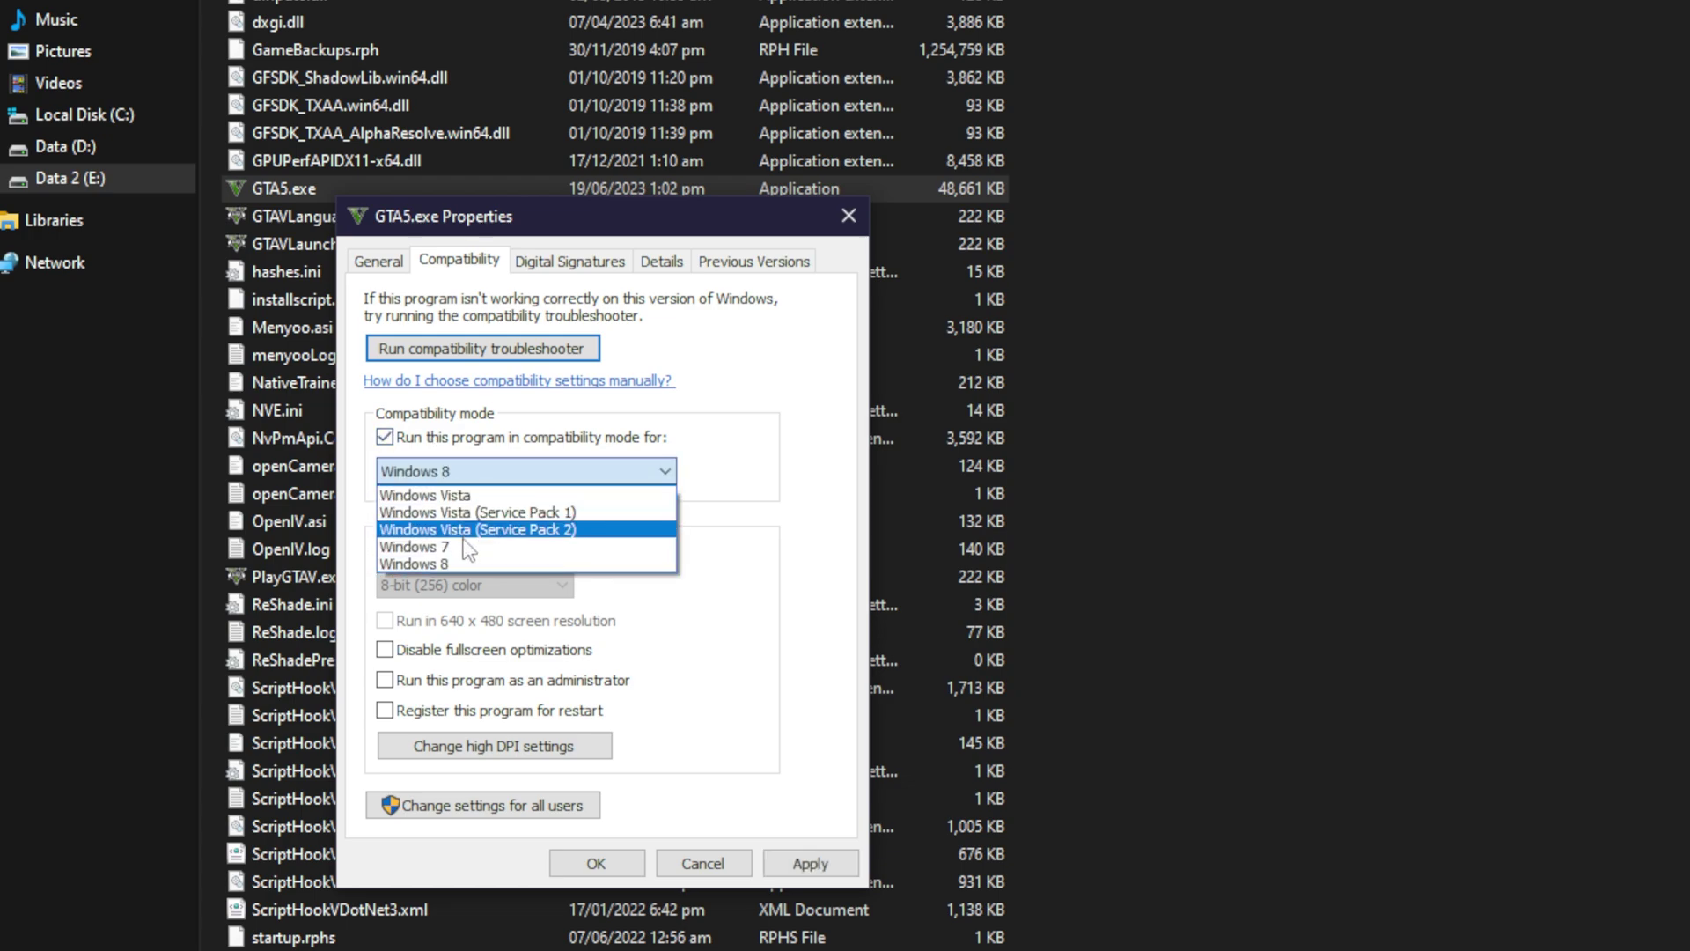
pyautogui.click(464, 546)
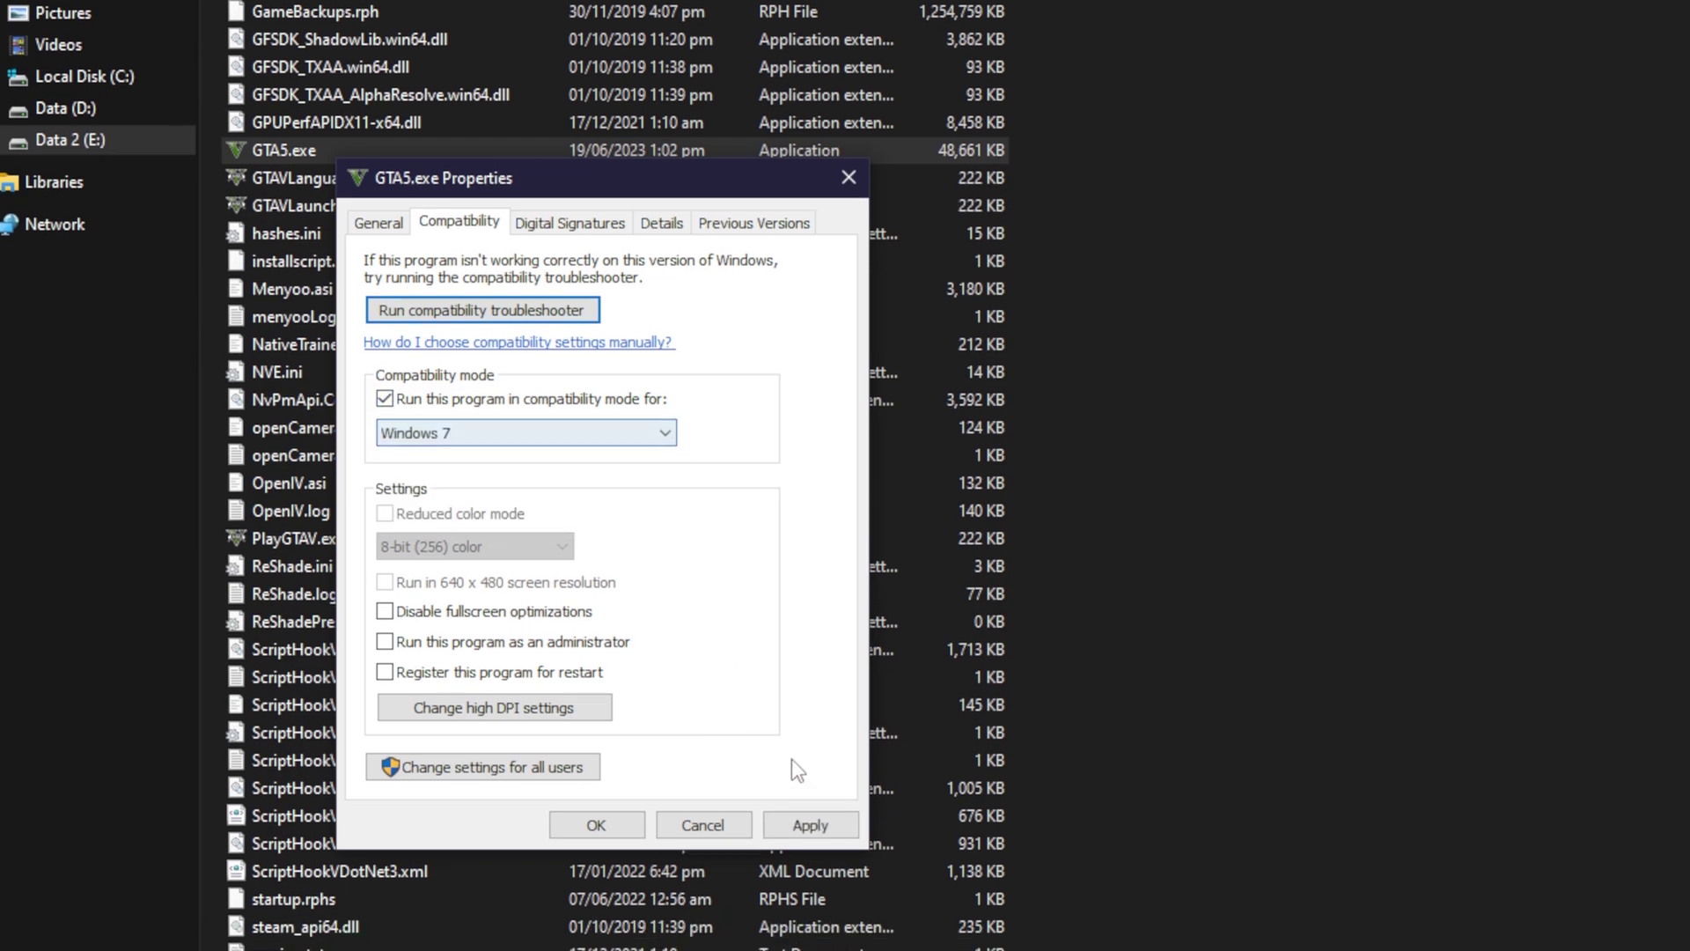
pyautogui.click(811, 864)
pyautogui.click(608, 669)
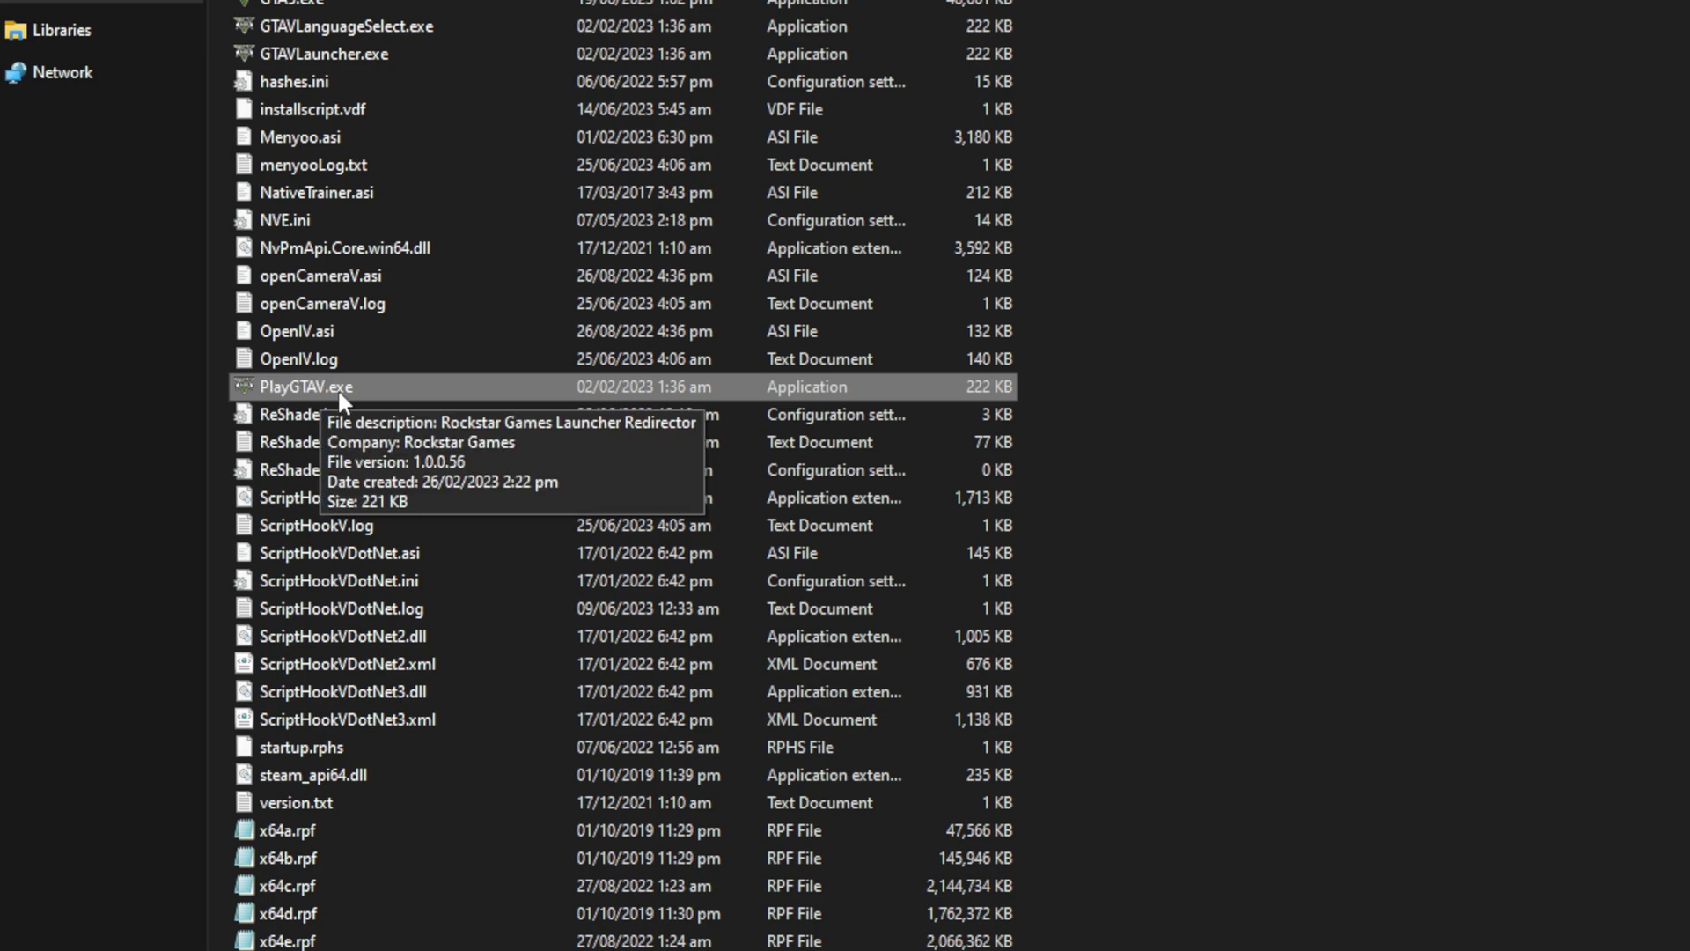
# - Set PlayGTAV.exe to run in compatibility mode for Windows 7 and apply the change
pyautogui.rightClick(320, 384)
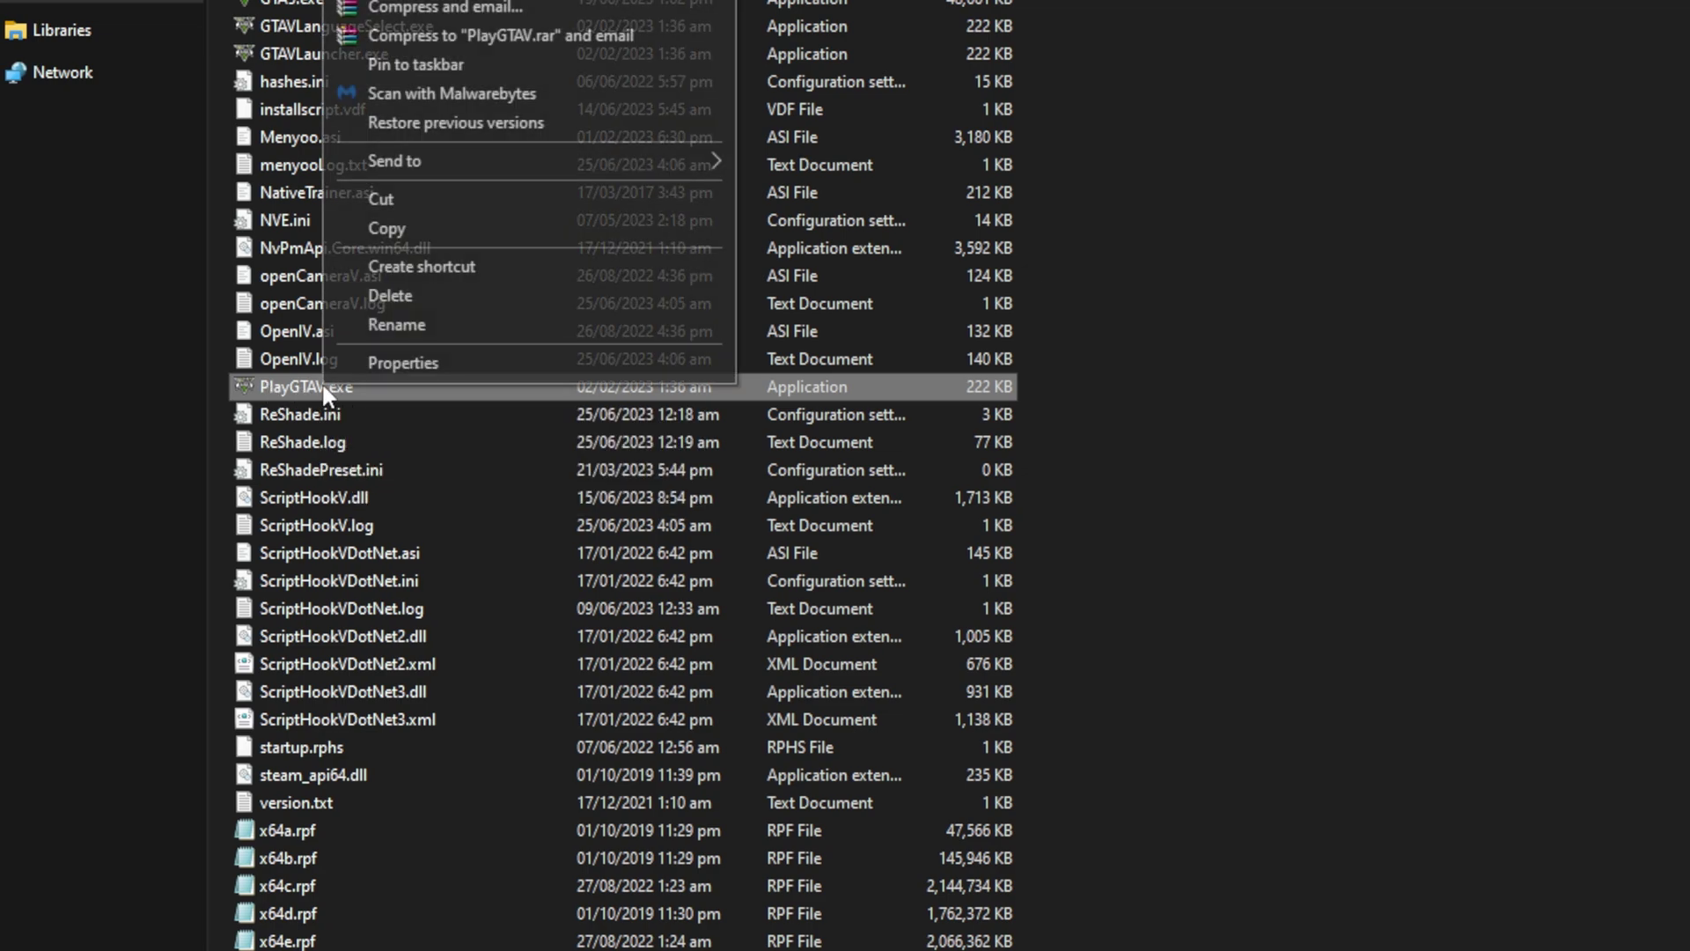
pyautogui.click(413, 368)
pyautogui.click(472, 370)
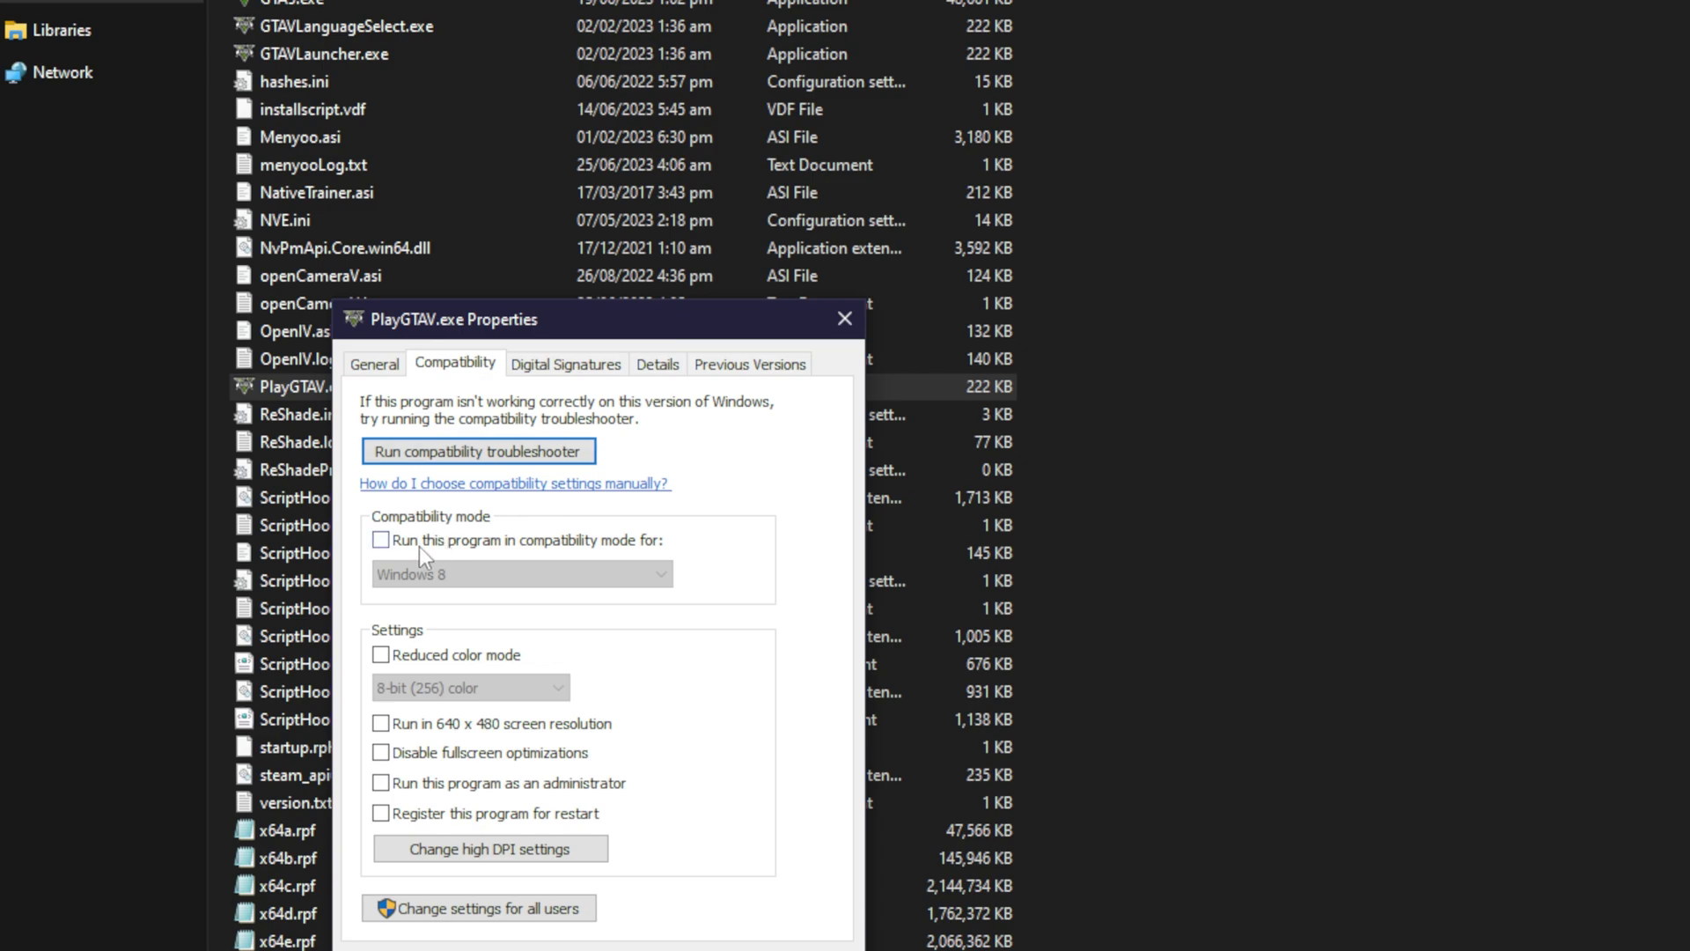
pyautogui.click(506, 548)
pyautogui.click(515, 574)
pyautogui.click(482, 724)
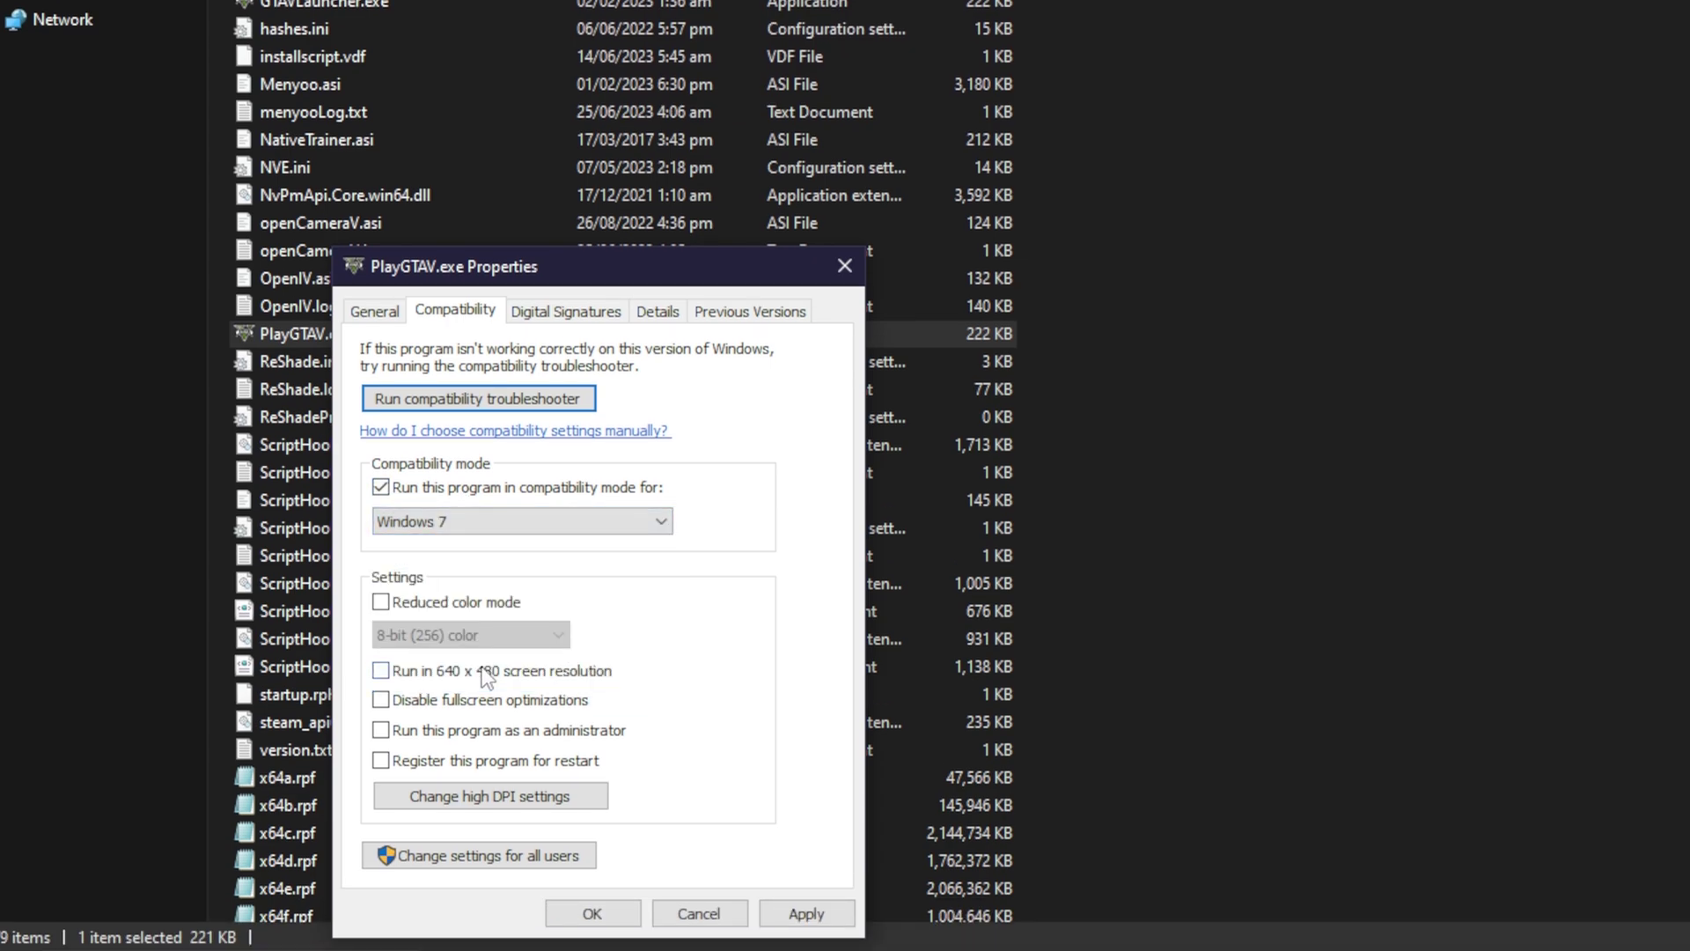
pyautogui.click(792, 912)
pyautogui.click(604, 910)
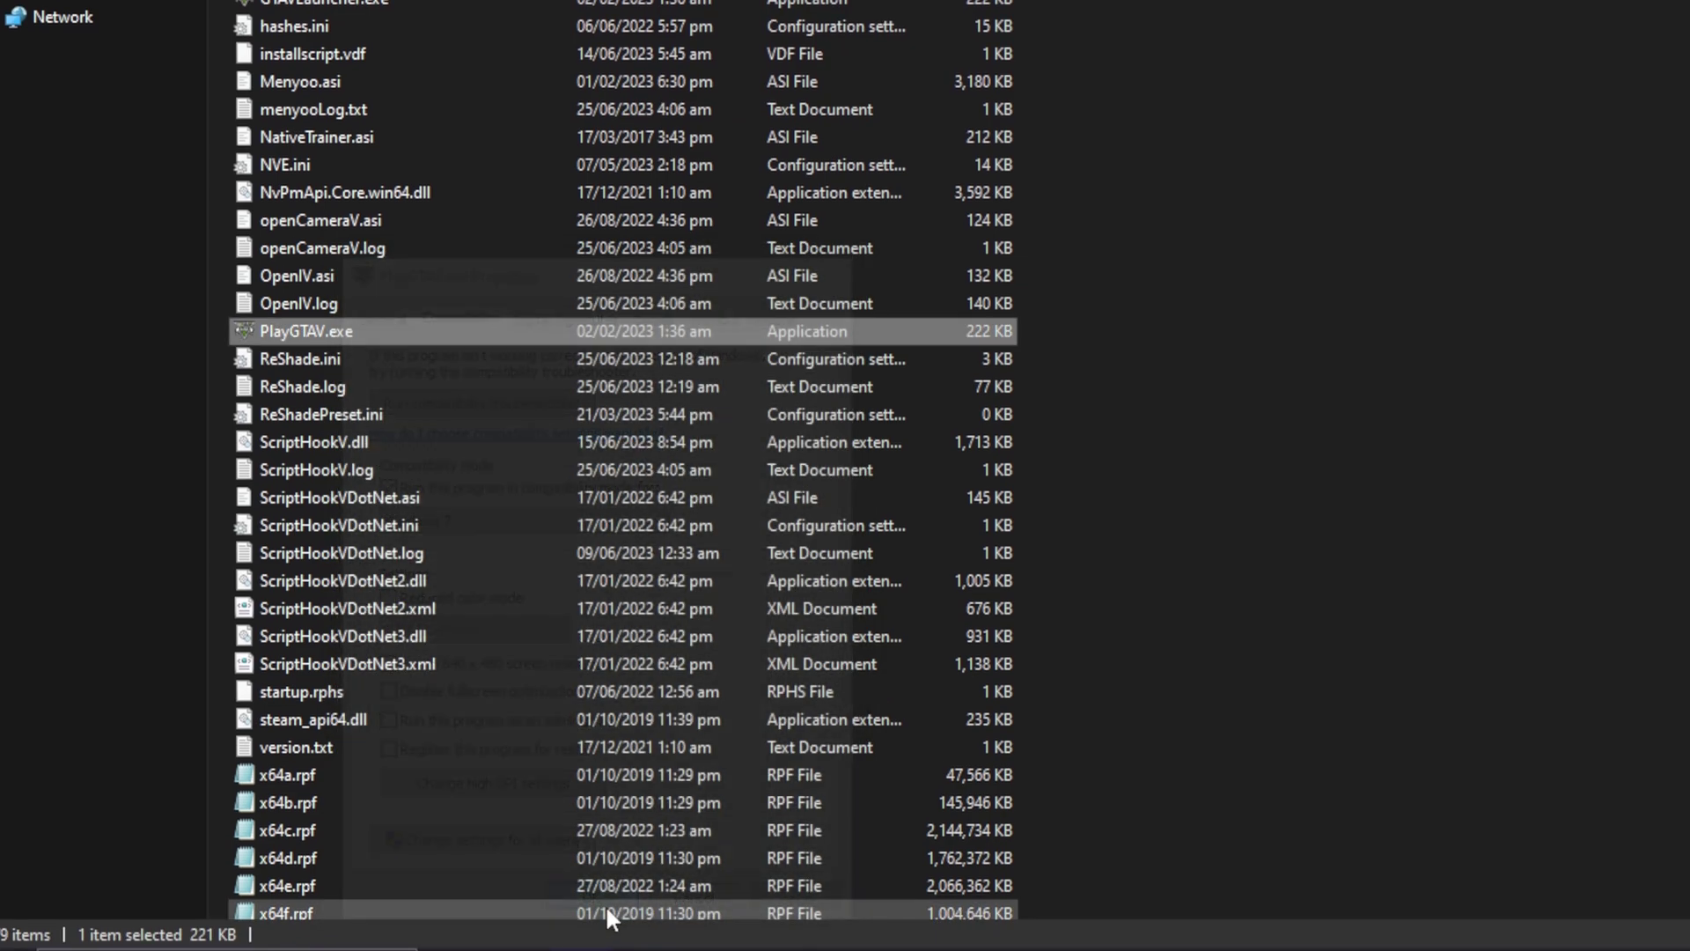
# - Switch to Steam and launch Grand Theft Auto V again to test the new compatibility settings
pyautogui.moveTo(839, 924)
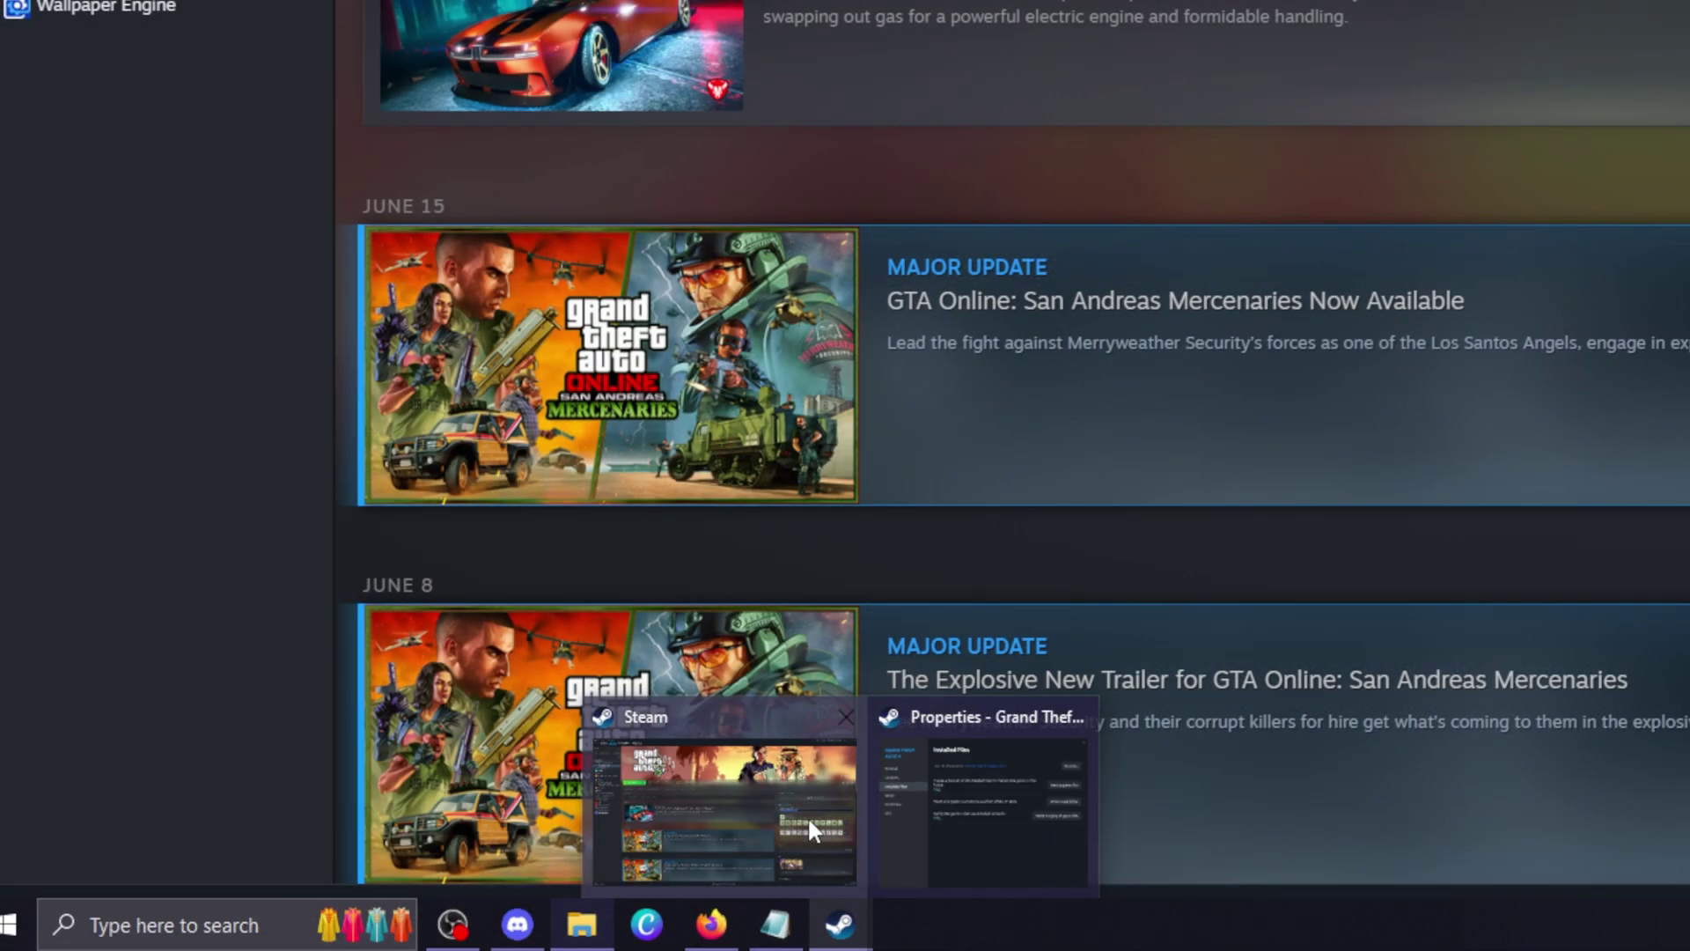
pyautogui.click(806, 815)
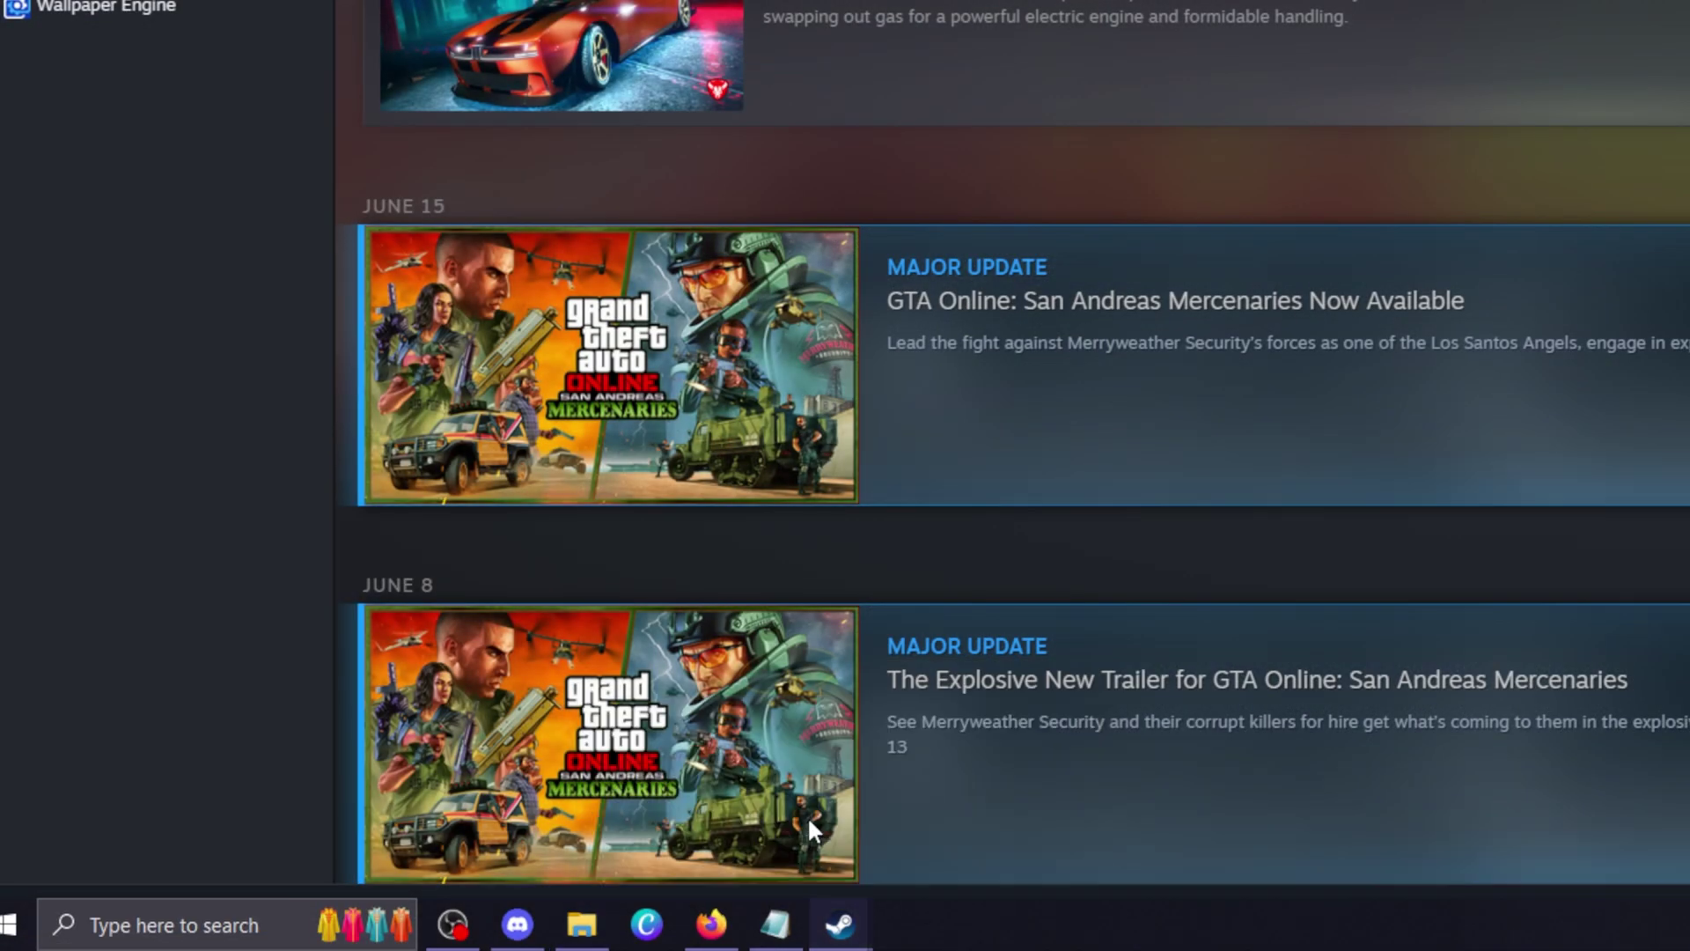
pyautogui.scroll(7, 604, 219)
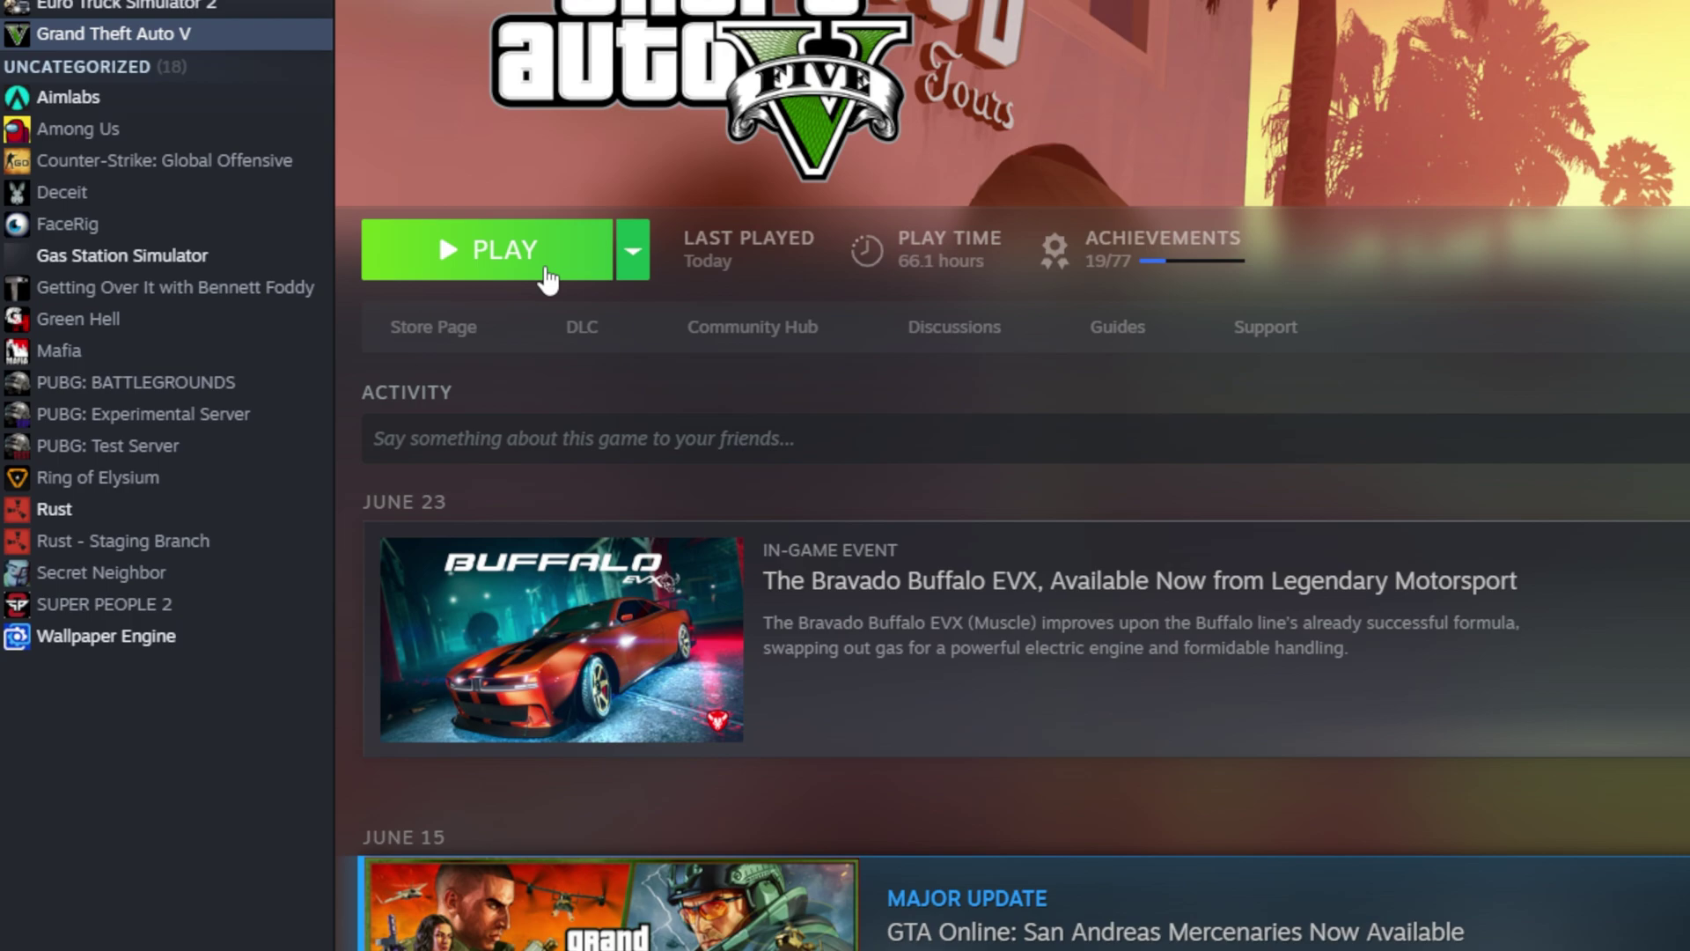
pyautogui.click(548, 280)
pyautogui.click(1689, 872)
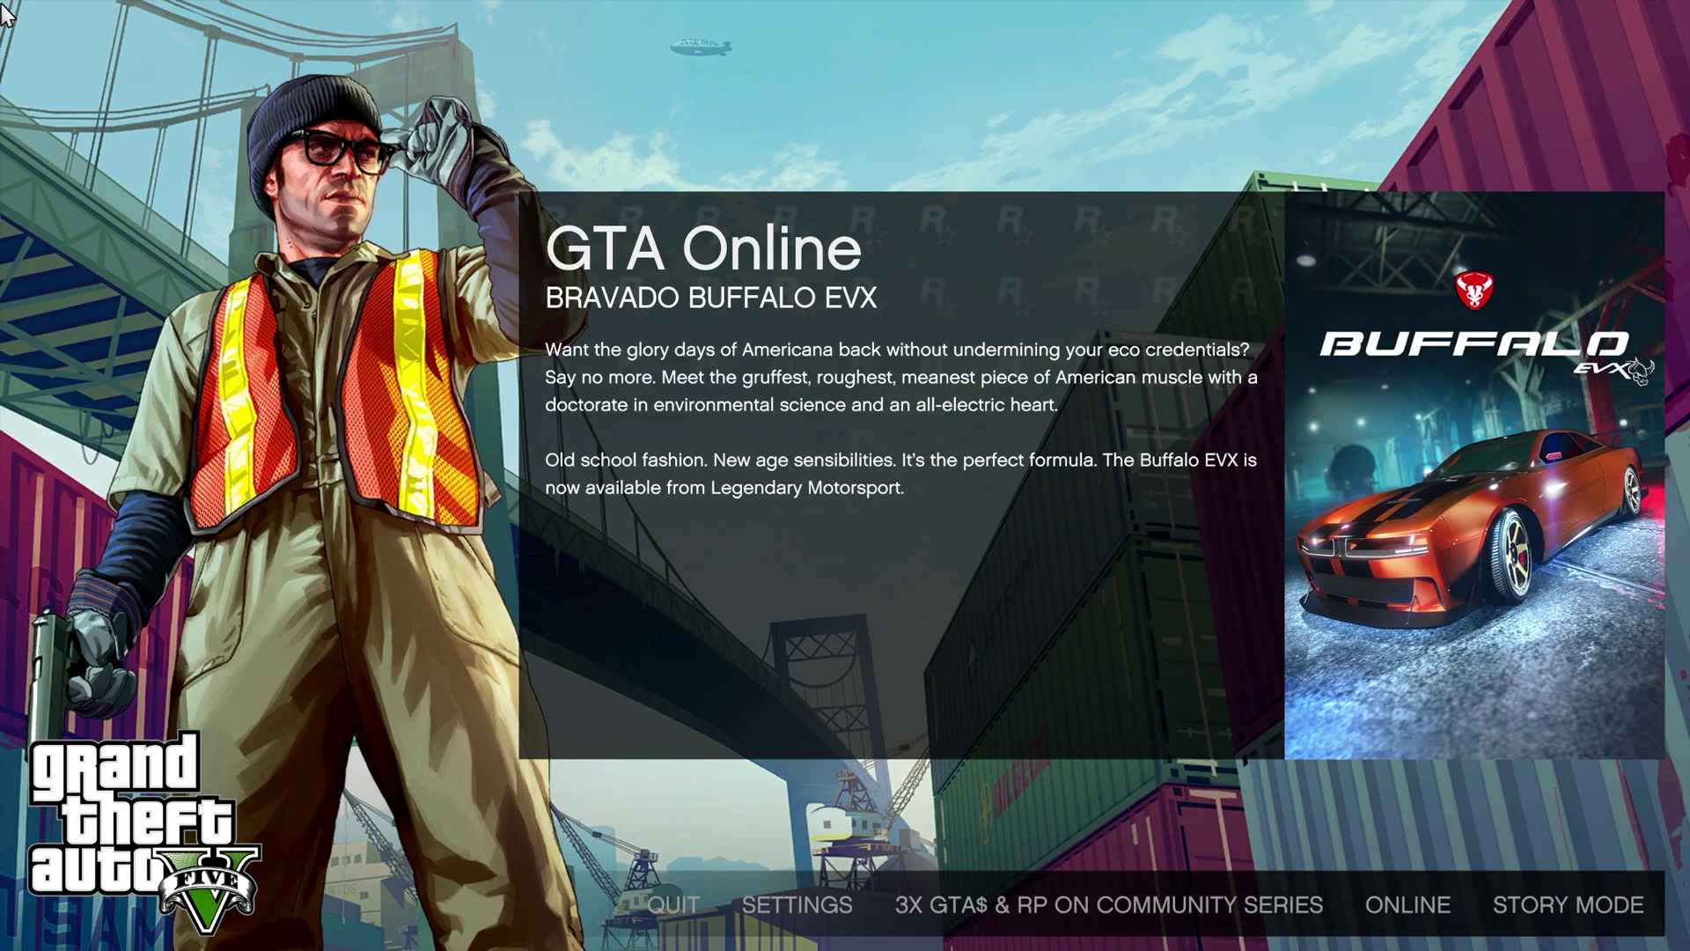
pyautogui.press('Home')
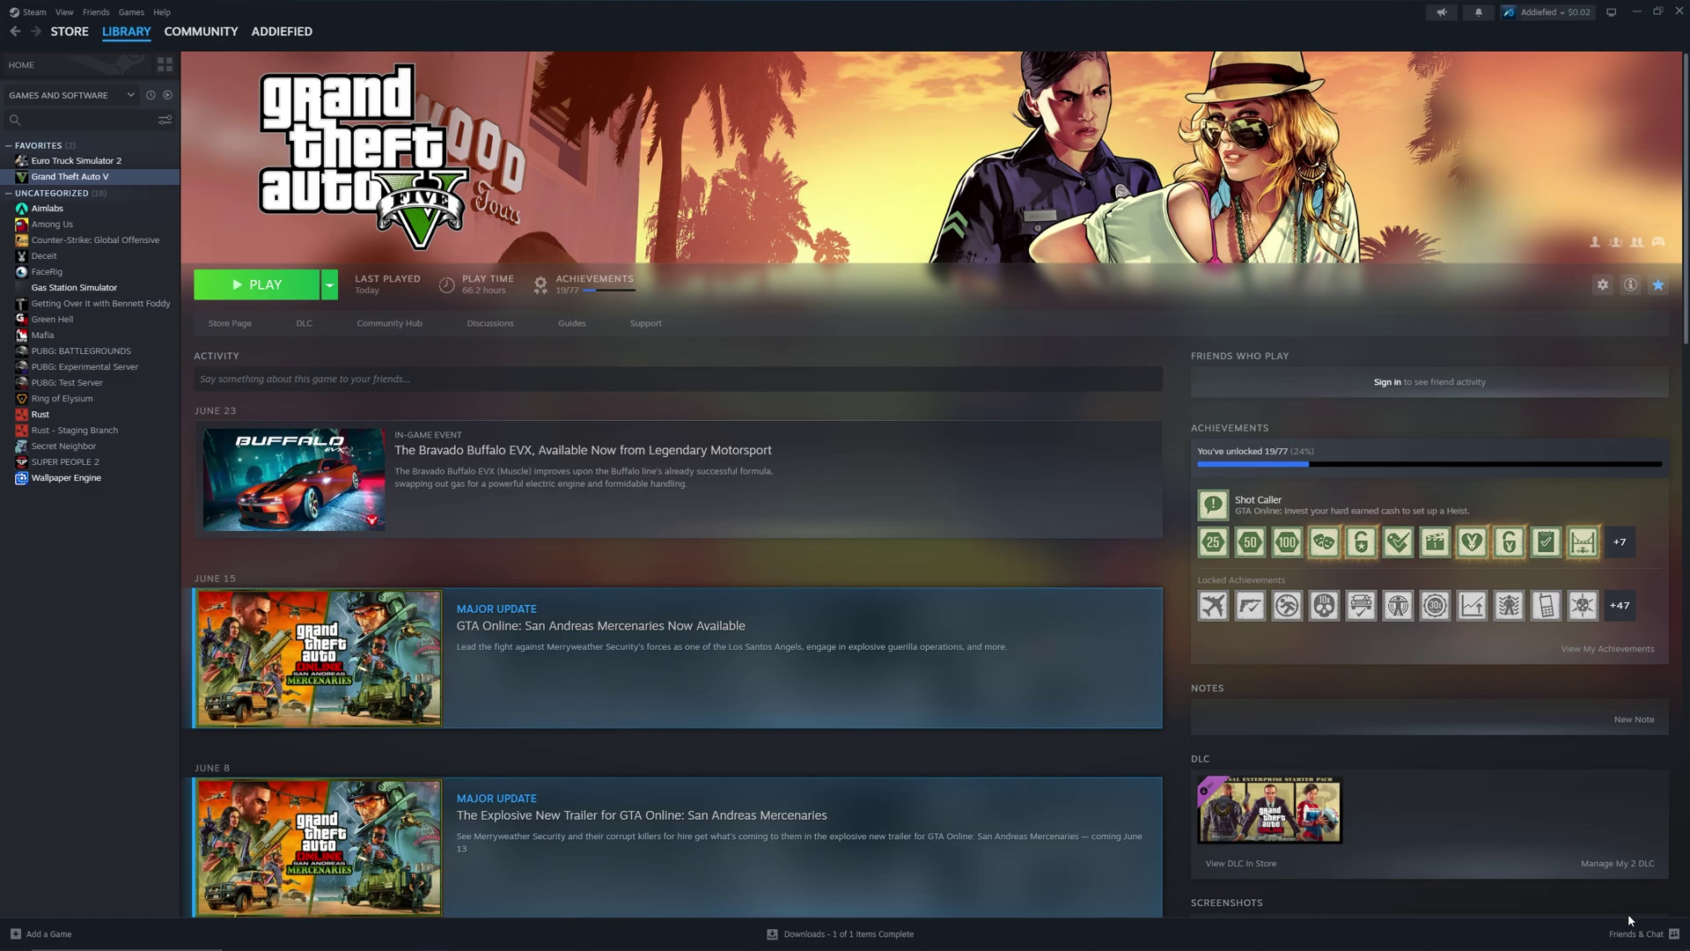
# - Minimise the Steam library and the game folder windows, and close the Grand Theft Auto V properties window
pyautogui.click(1635, 11)
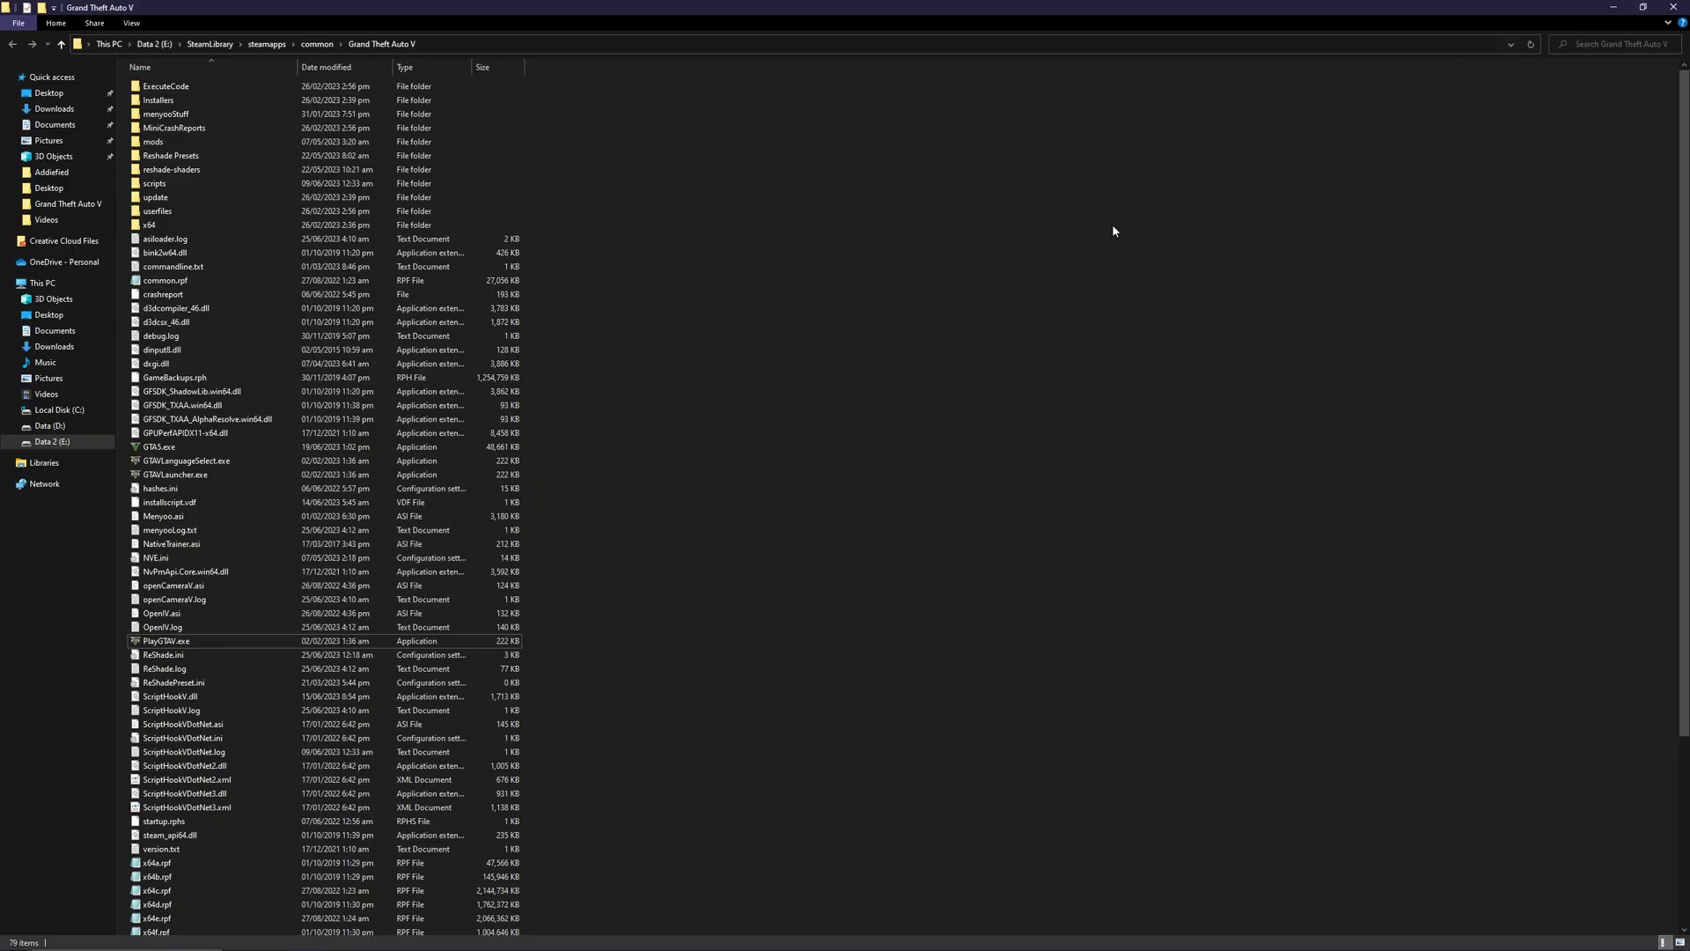
pyautogui.click(1604, 7)
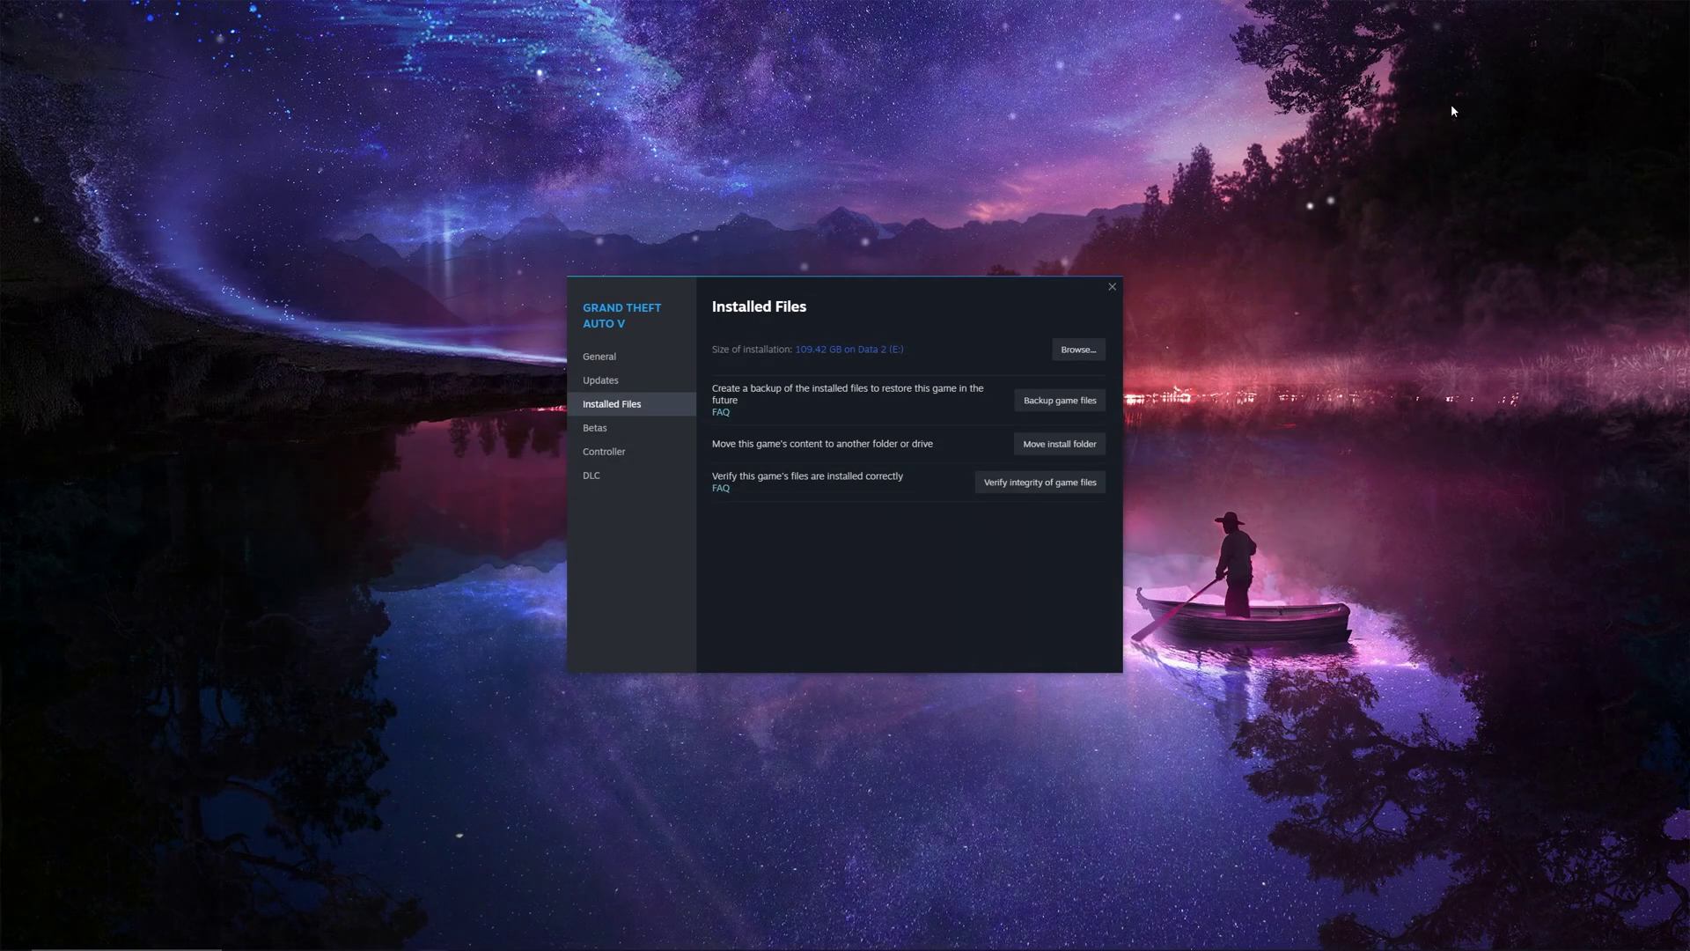
pyautogui.click(1114, 283)
pyautogui.moveTo(387, 946)
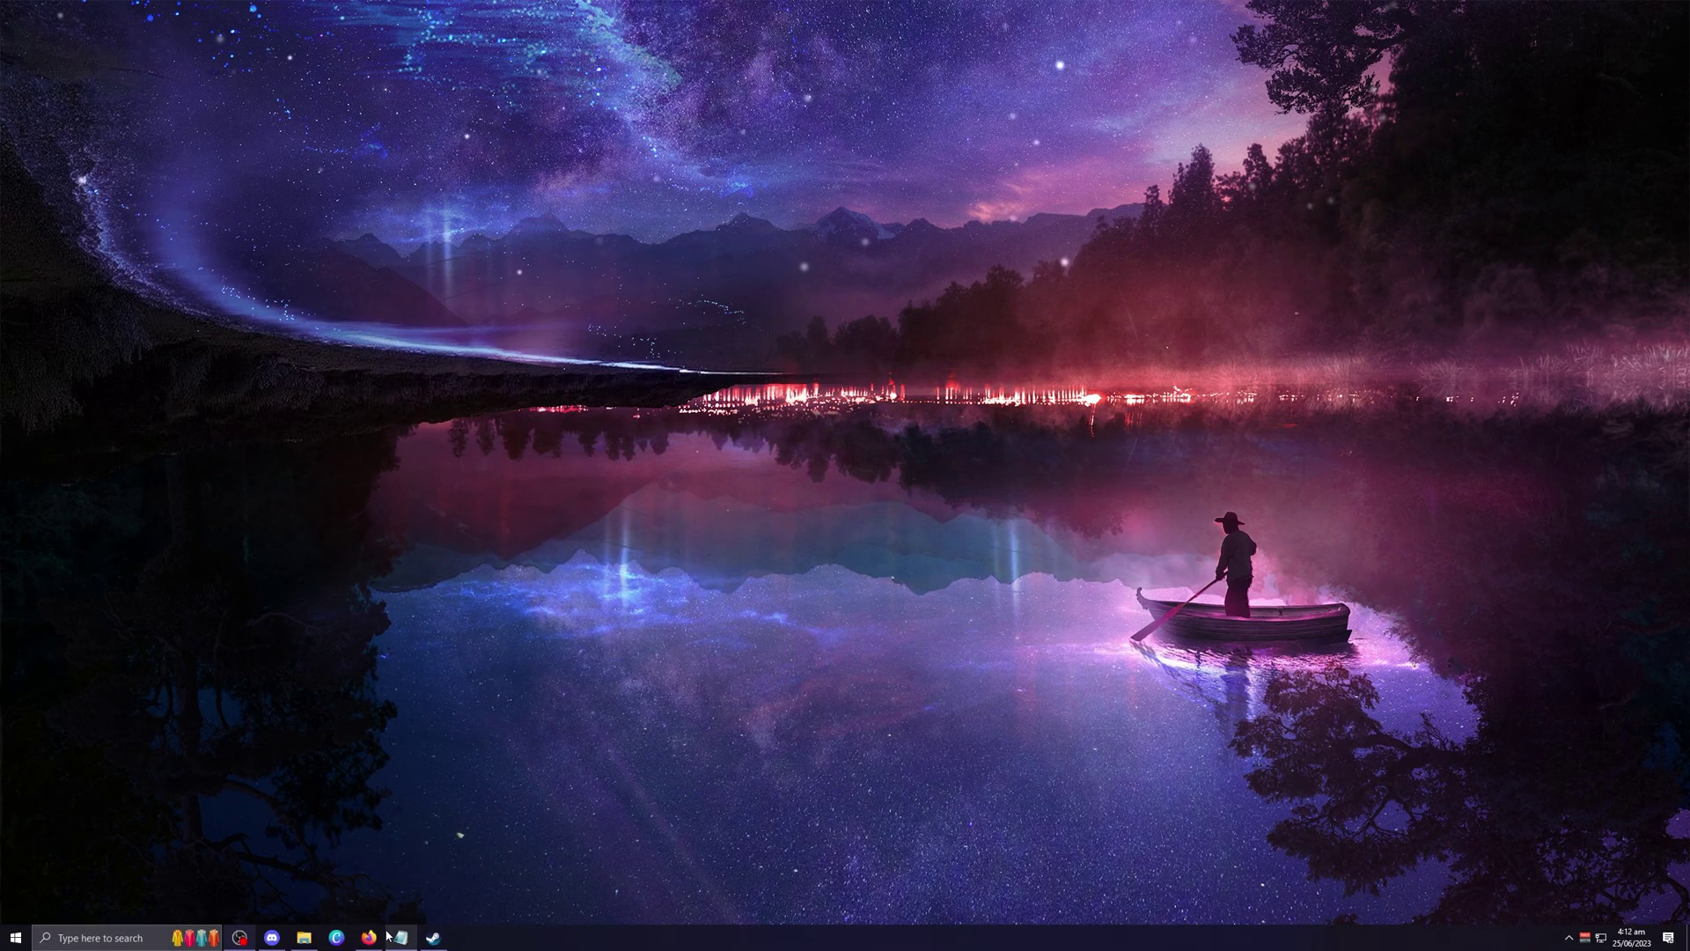
pyautogui.click(387, 935)
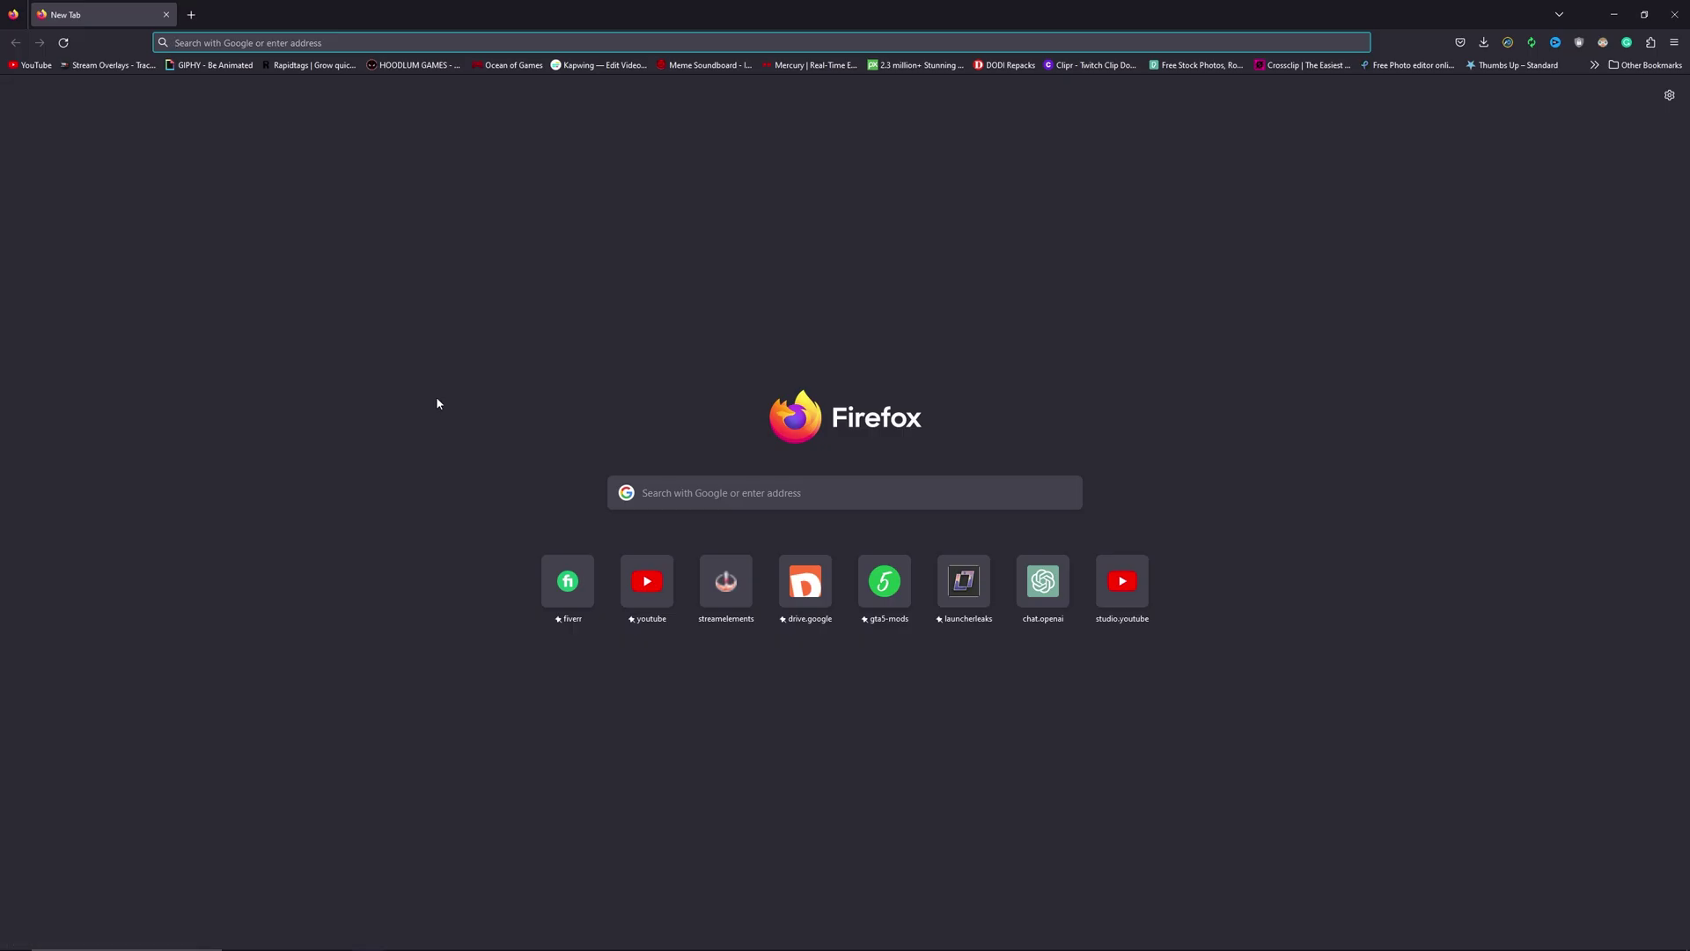
pyautogui.write('www.re')
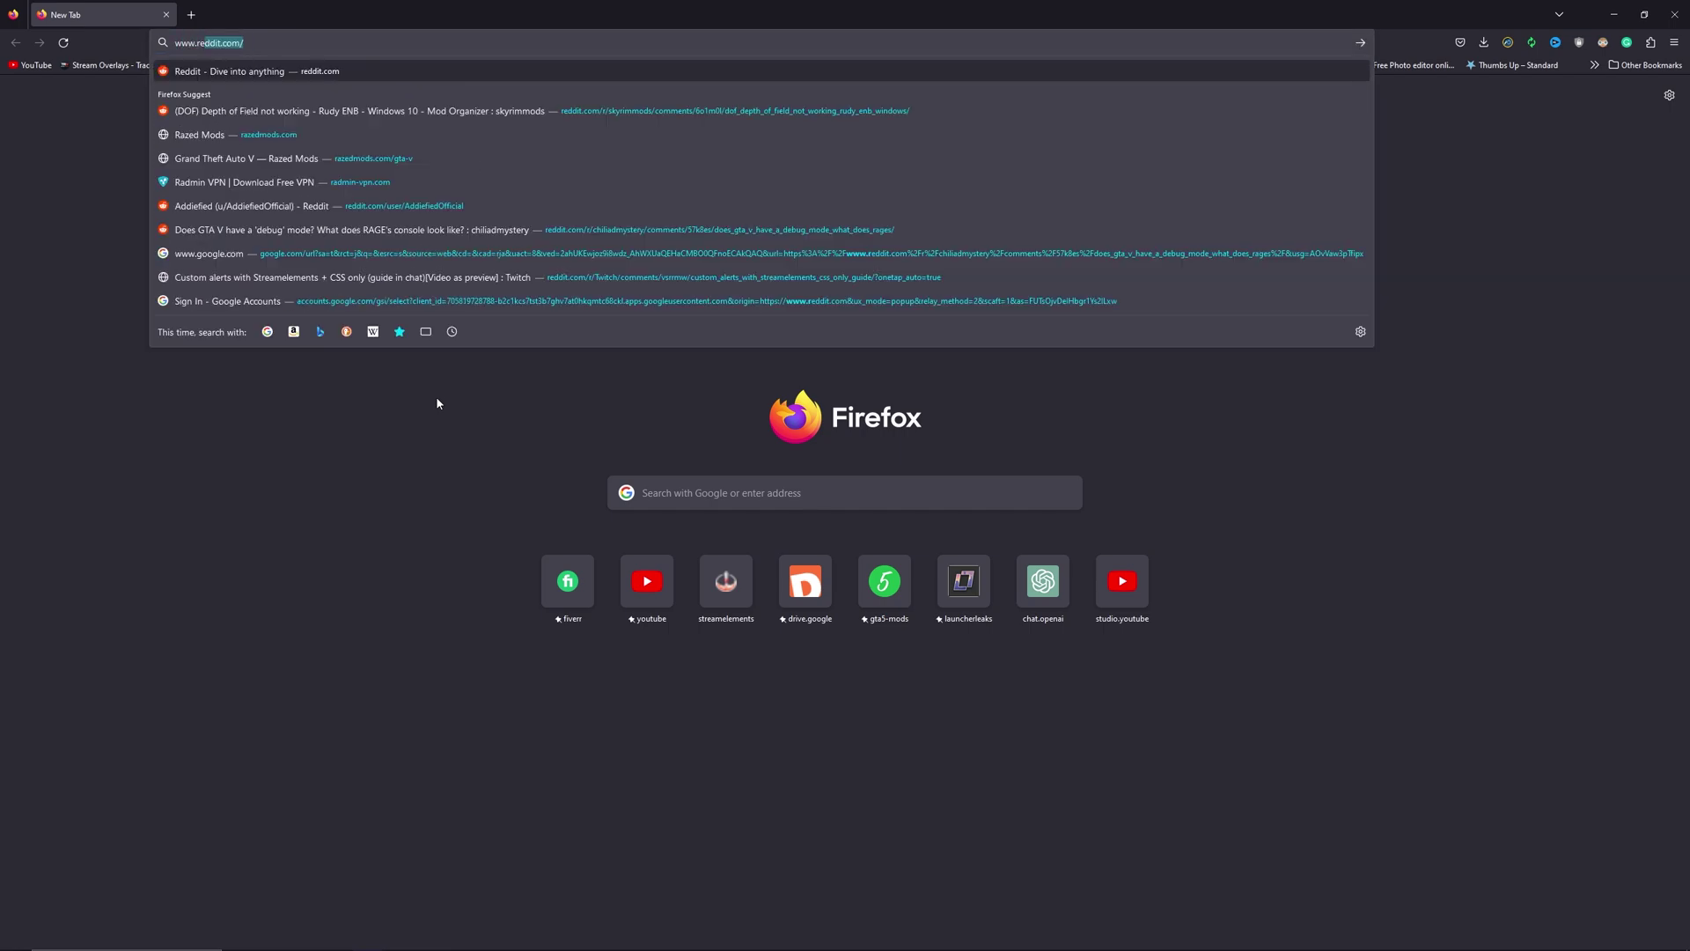
pyautogui.write('shade.me')
pyautogui.press('Return')
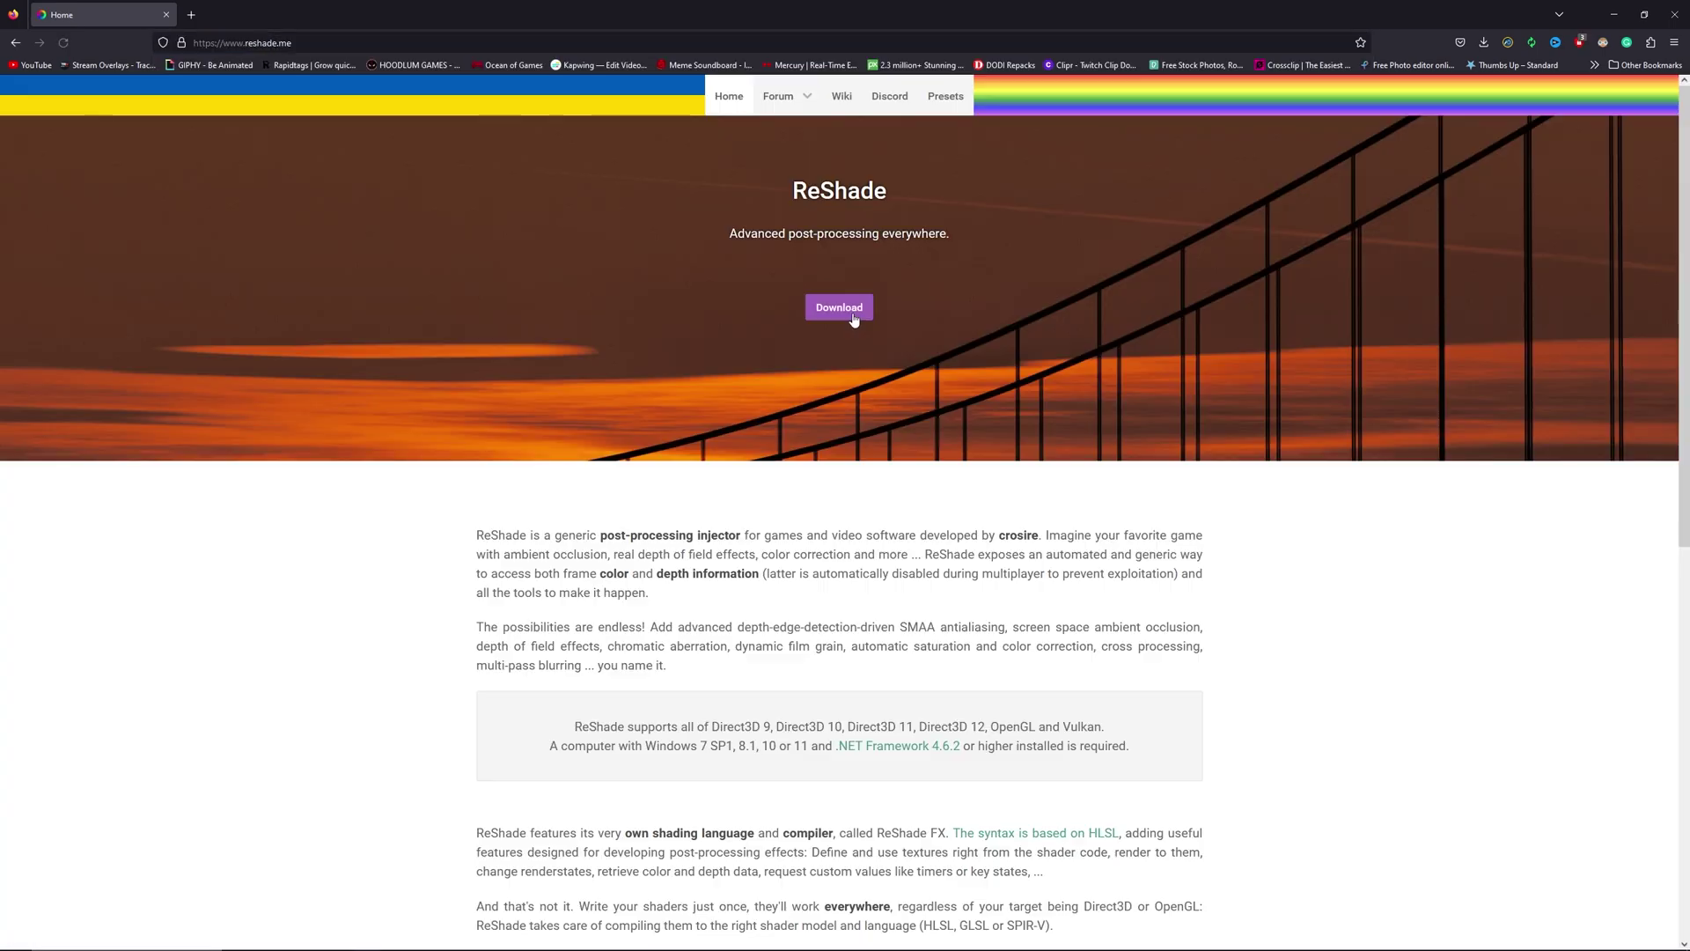
# - Download ReShade 5.8.0 with full add-on support and show ReShade_Setup_5.8.0_Addon.exe in its folder
pyautogui.click(853, 315)
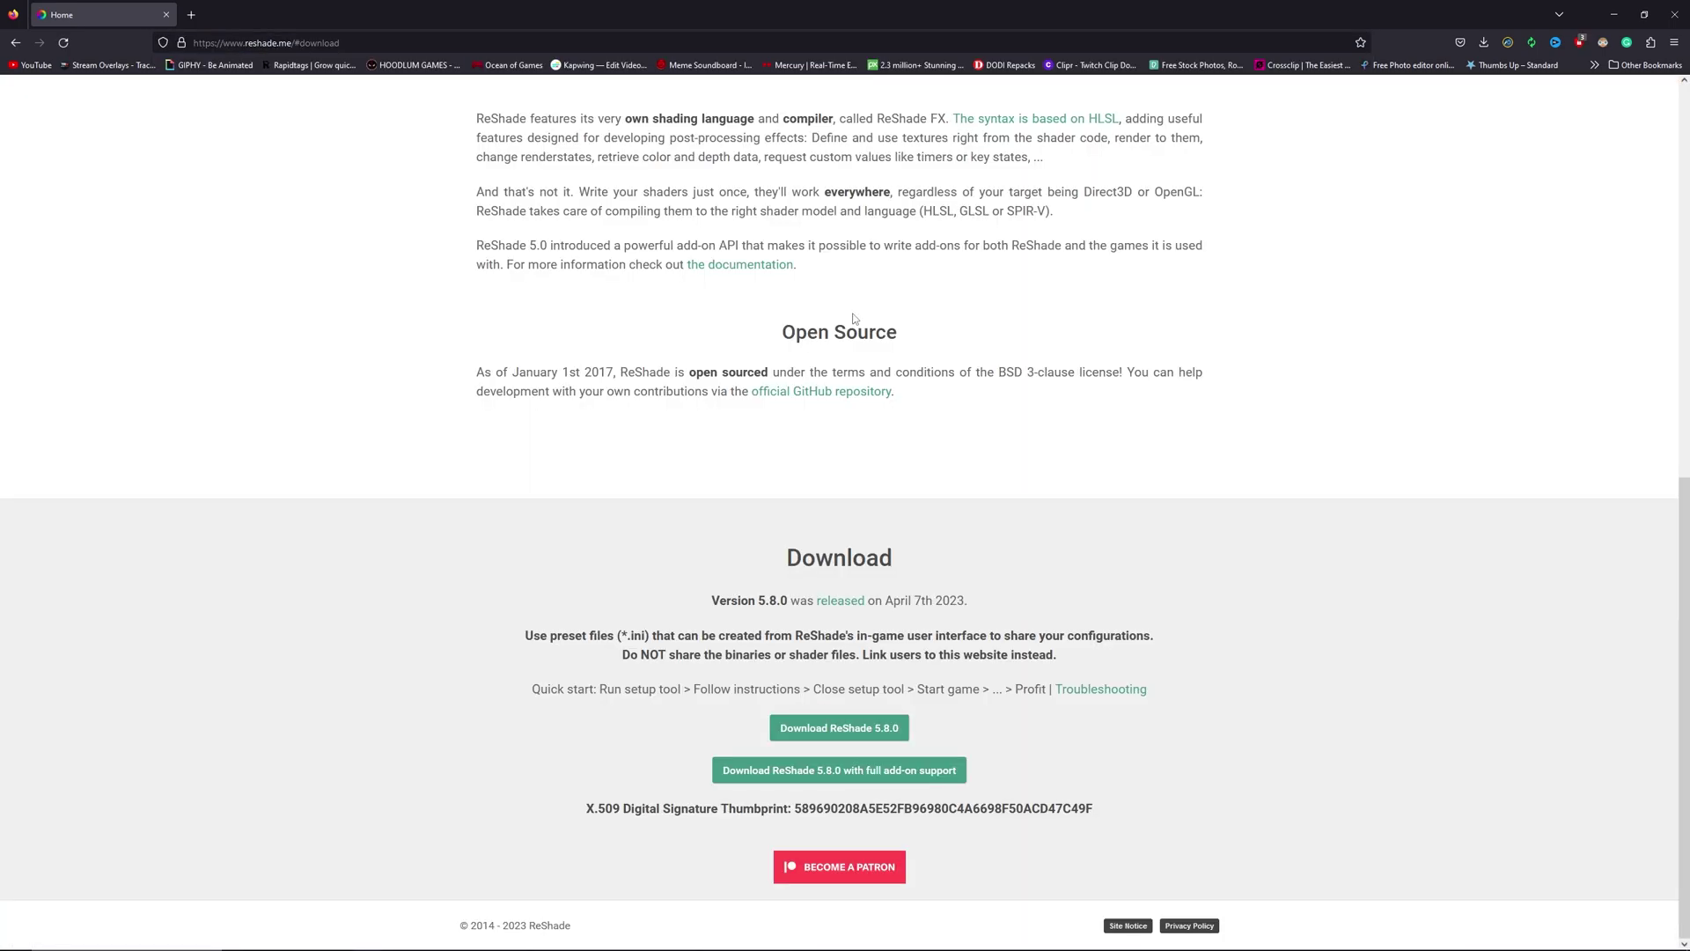
pyautogui.click(850, 784)
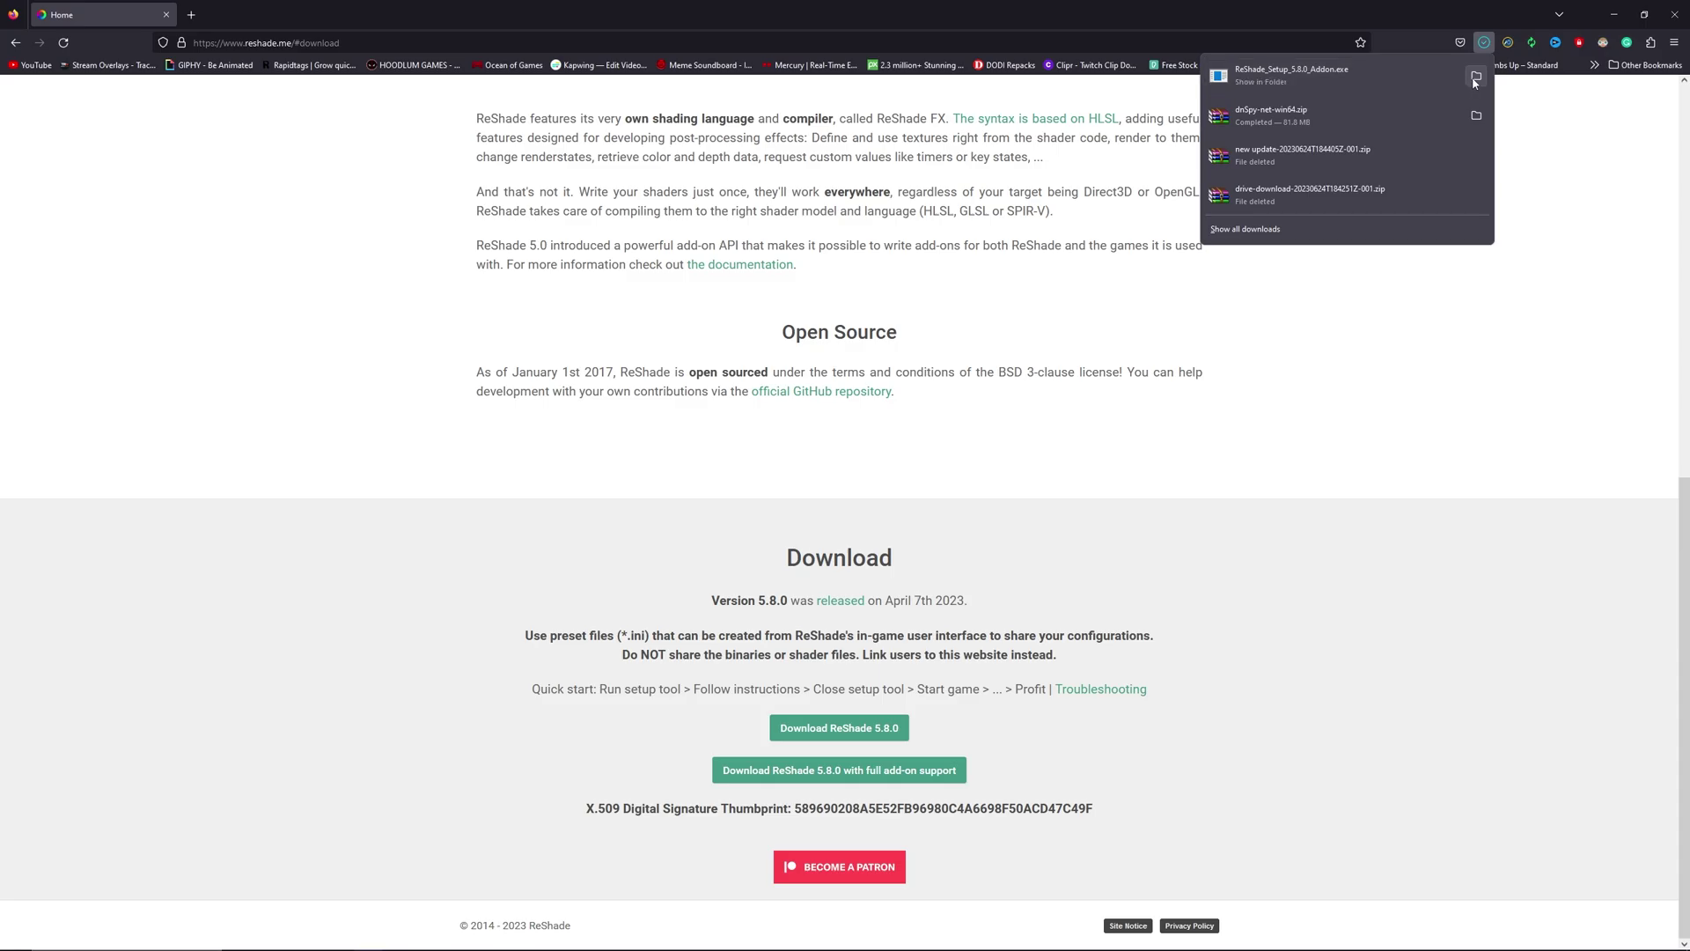
pyautogui.click(1476, 76)
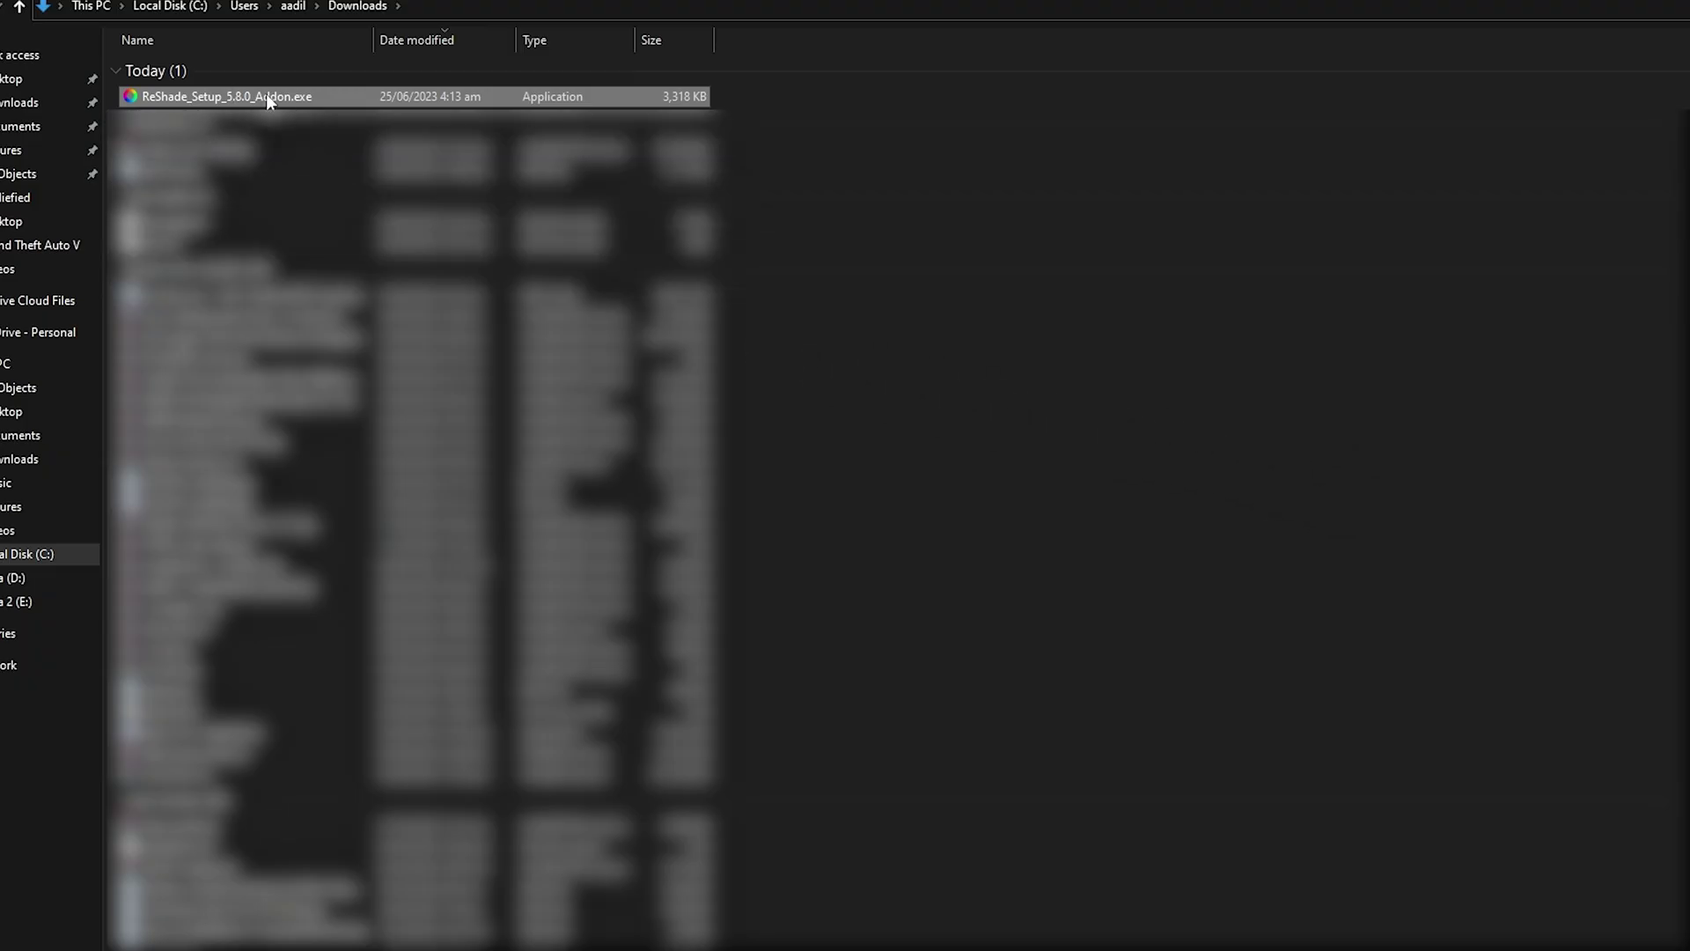